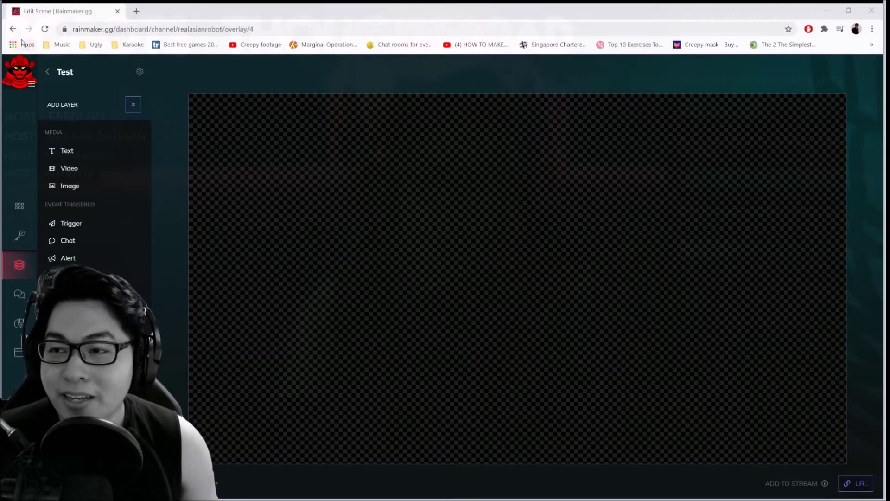
# - Leave the overlay editor and view the account settings and the channel dashboard
pyautogui.click(12, 30)
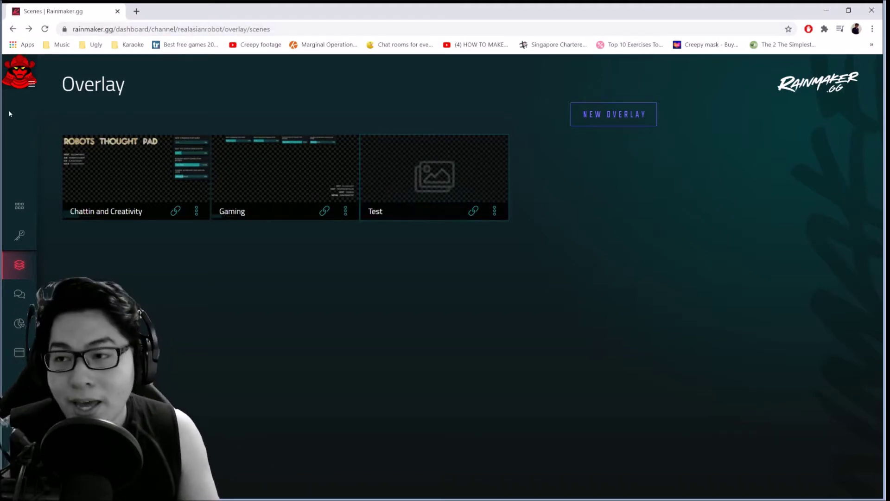
pyautogui.click(32, 83)
pyautogui.click(69, 134)
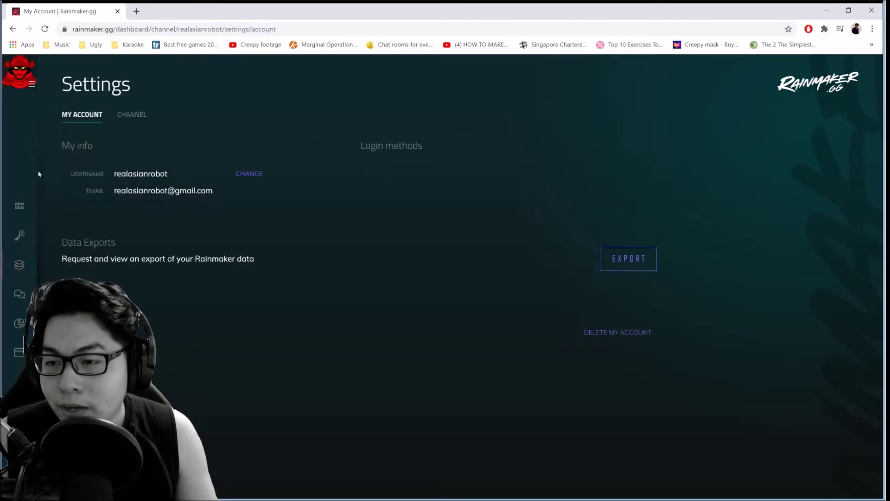
pyautogui.click(21, 204)
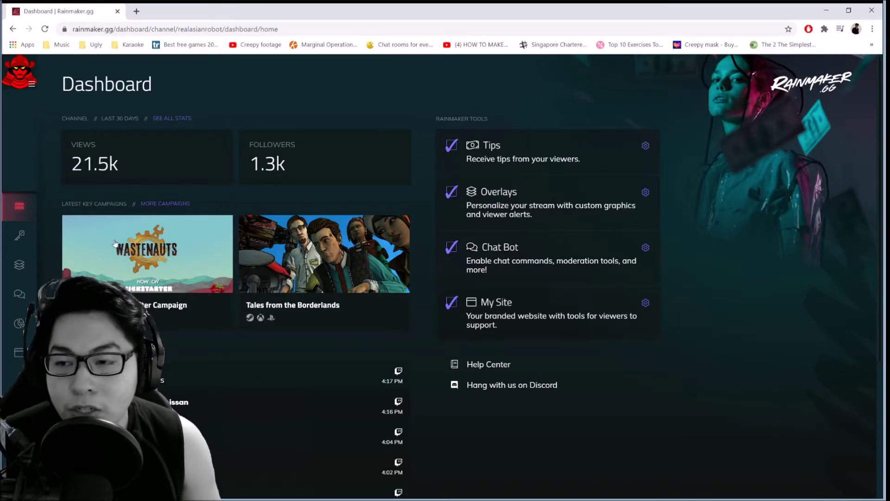
# - Delete the existing Test overlay from the list of overlays
pyautogui.click(18, 274)
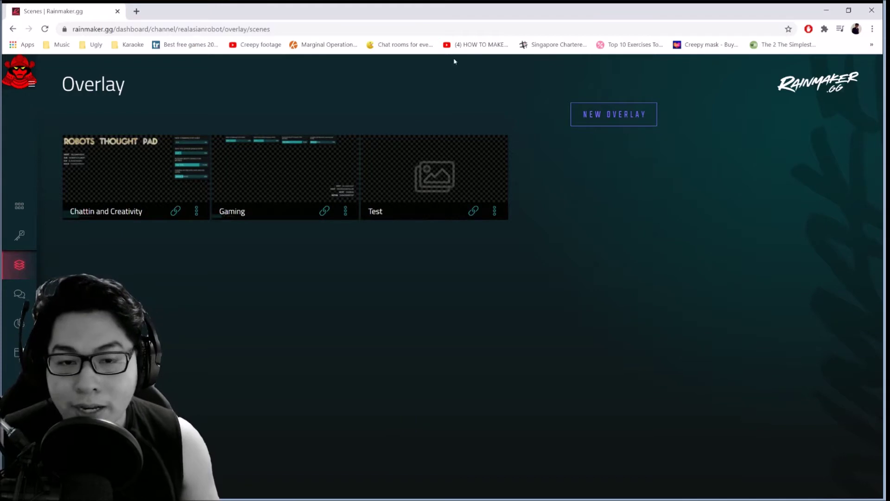
pyautogui.click(495, 211)
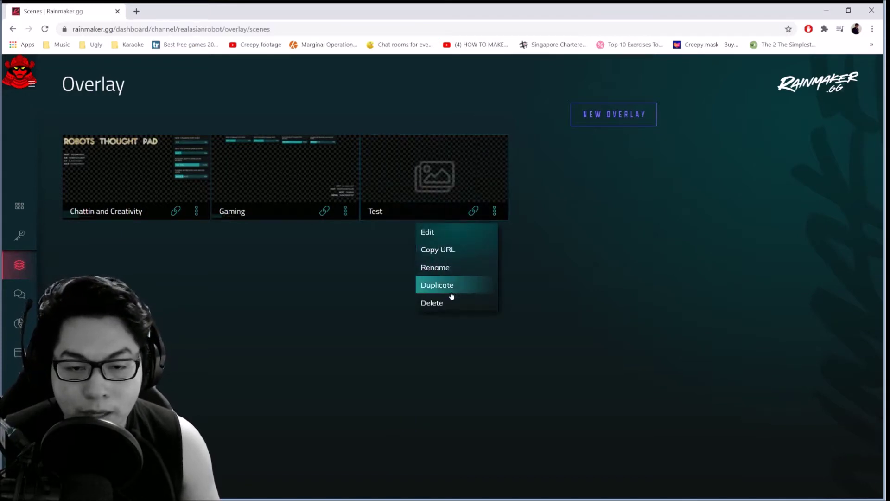
pyautogui.click(436, 303)
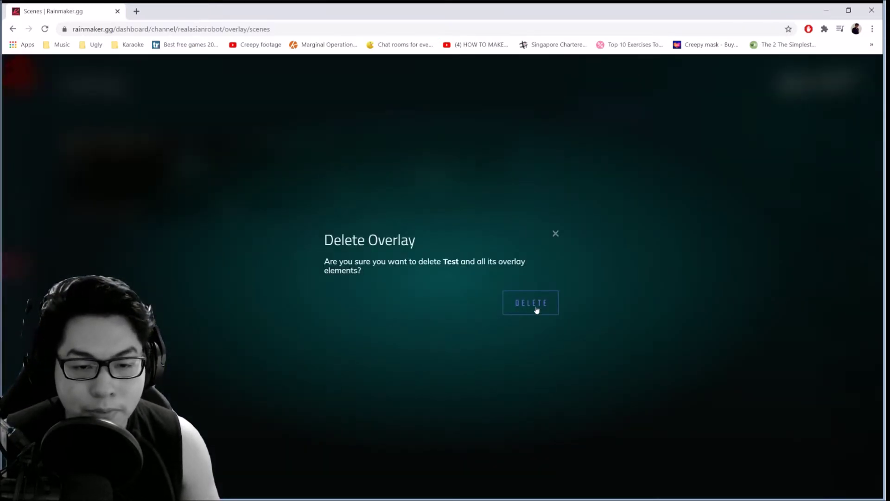
pyautogui.click(533, 306)
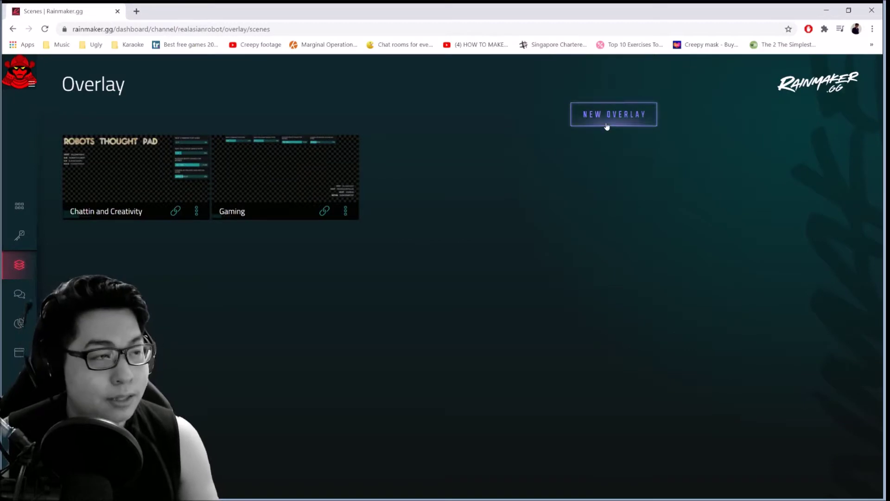
# - Create a new overlay named Test, keeping the default screen size and backgrounds
pyautogui.click(616, 120)
pyautogui.click(338, 134)
pyautogui.write('Test')
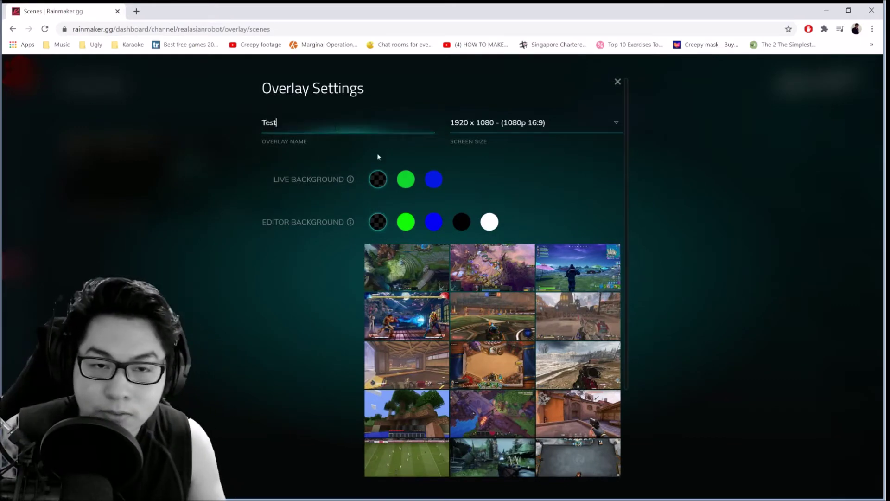
pyautogui.scroll(-3, 563, 394)
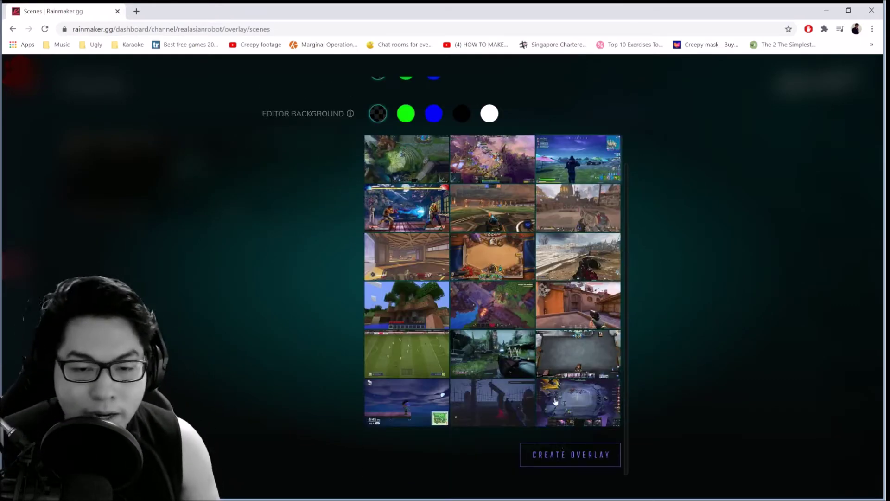
pyautogui.click(567, 465)
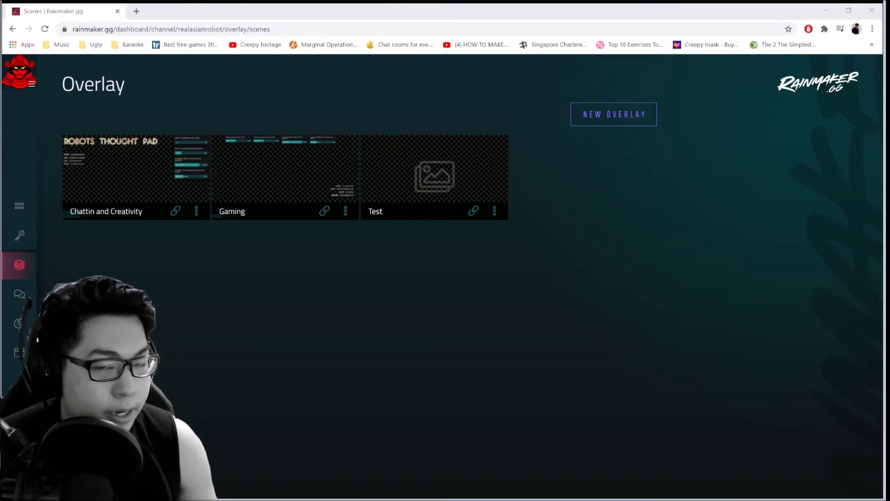
# - Open the Test overlay for editing, add an Events layer and place it against the canvas's right edge at about 1320 x 274
pyautogui.click(450, 190)
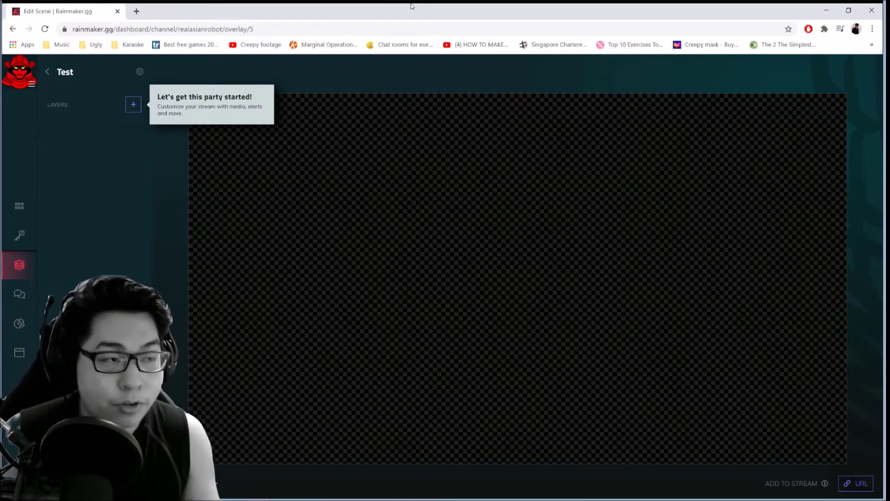
pyautogui.click(133, 105)
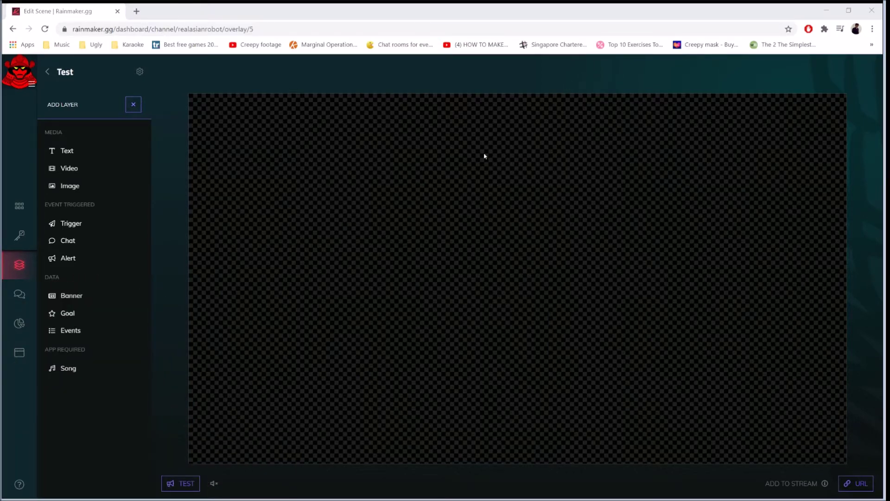
pyautogui.click(92, 340)
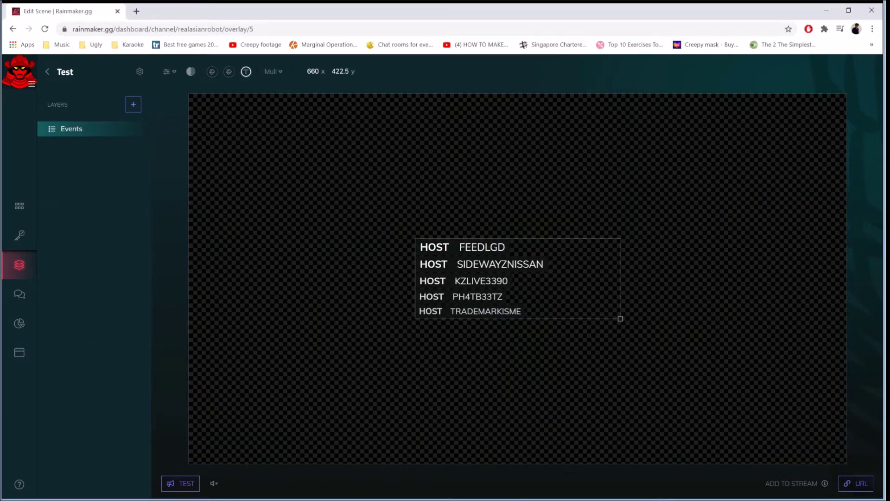
pyautogui.moveTo(515, 287); pyautogui.dragTo(741, 236)
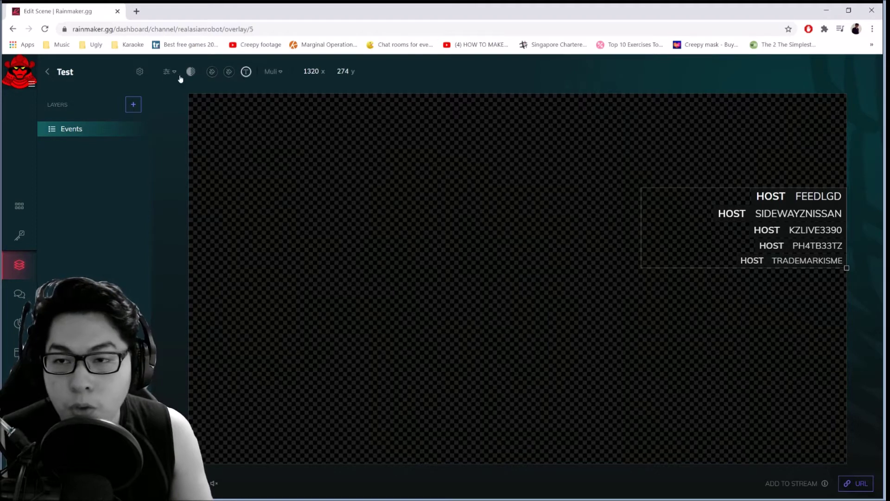
# - Set the Events layer's event name colour to bright blue #00BFFF
pyautogui.click(212, 72)
pyautogui.moveTo(252, 148); pyautogui.dragTo(371, 109)
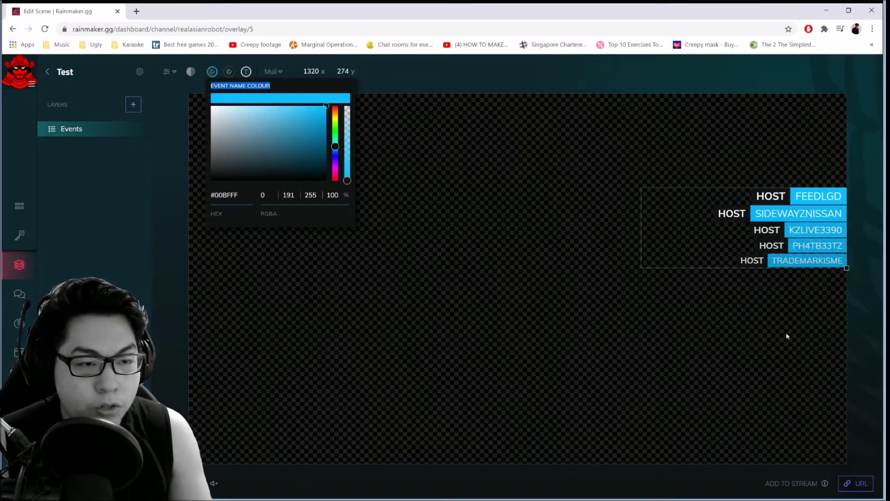
pyautogui.click(457, 155)
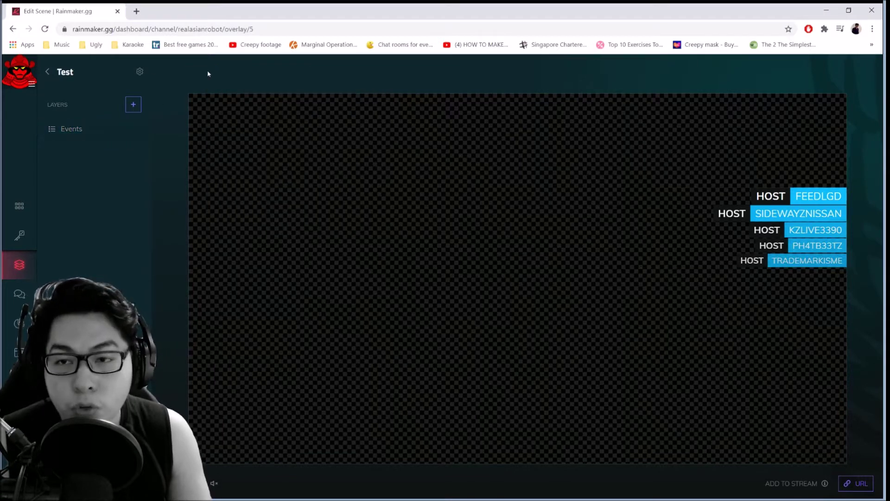
# - Change the Events layer's event name colour to dark teal #027D71
pyautogui.click(73, 130)
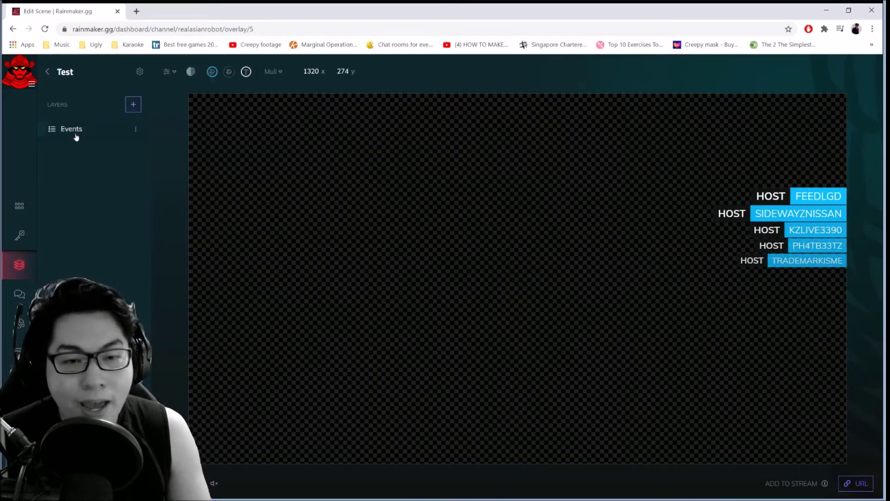
pyautogui.click(212, 72)
pyautogui.click(335, 141)
pyautogui.moveTo(318, 123); pyautogui.dragTo(327, 120)
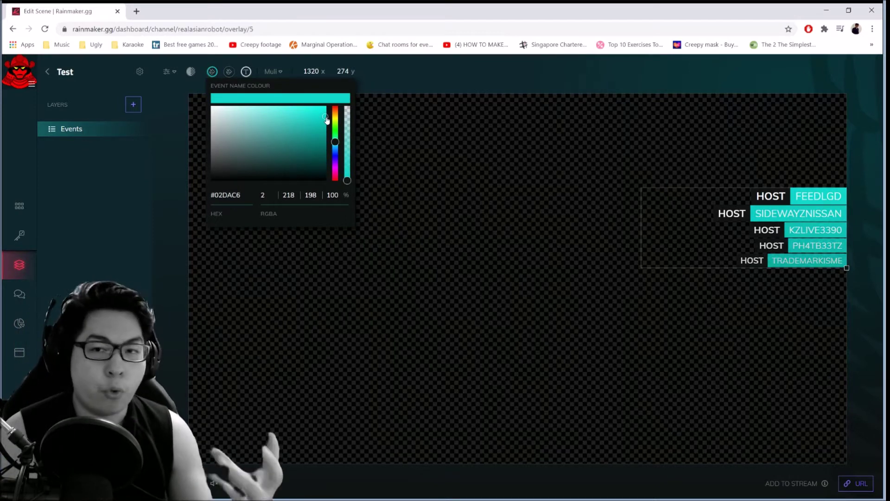
pyautogui.moveTo(322, 135); pyautogui.dragTo(326, 147)
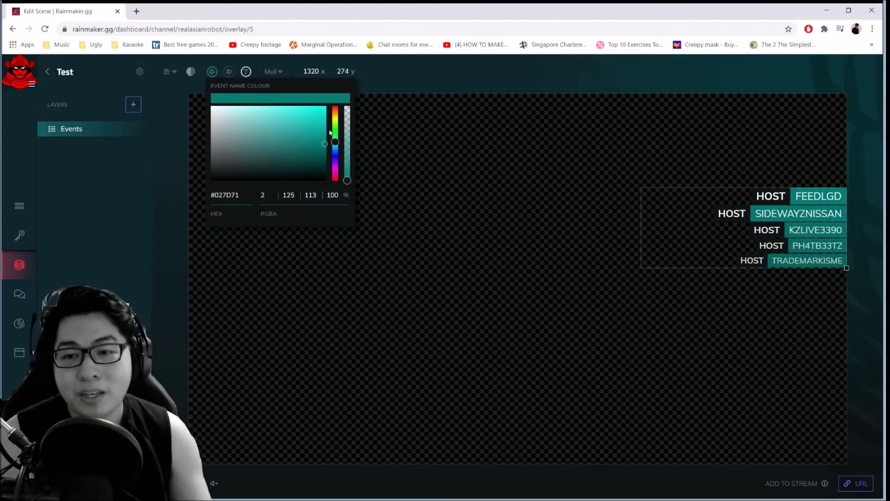
pyautogui.click(533, 236)
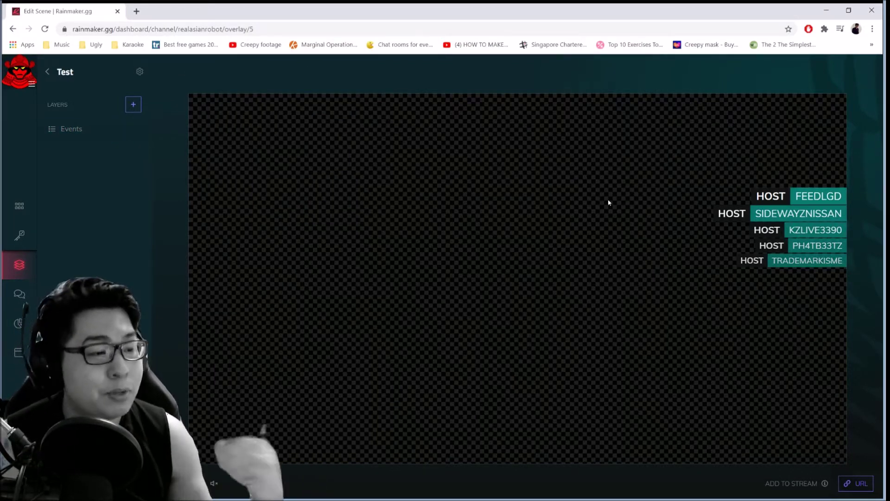
# - Move the Events layer down along the canvas's right edge to about 1320 x 358
pyautogui.moveTo(762, 211); pyautogui.dragTo(777, 237)
pyautogui.moveTo(766, 237); pyautogui.dragTo(772, 237)
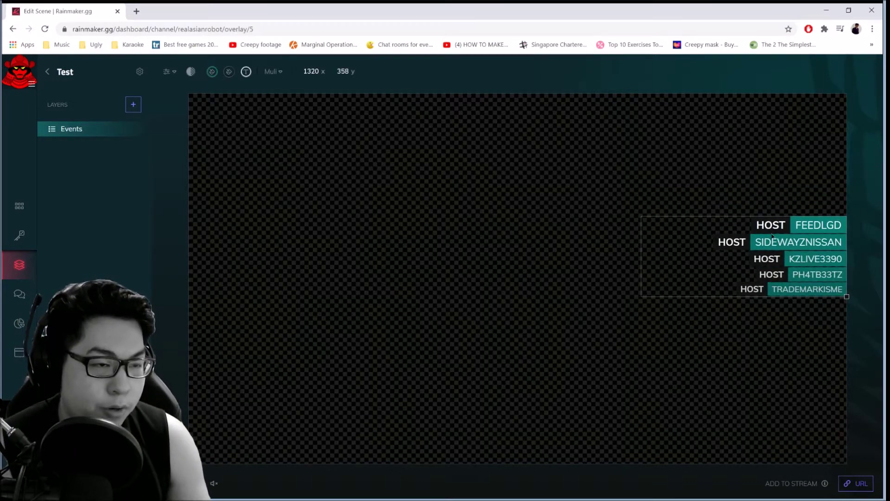
pyautogui.click(460, 422)
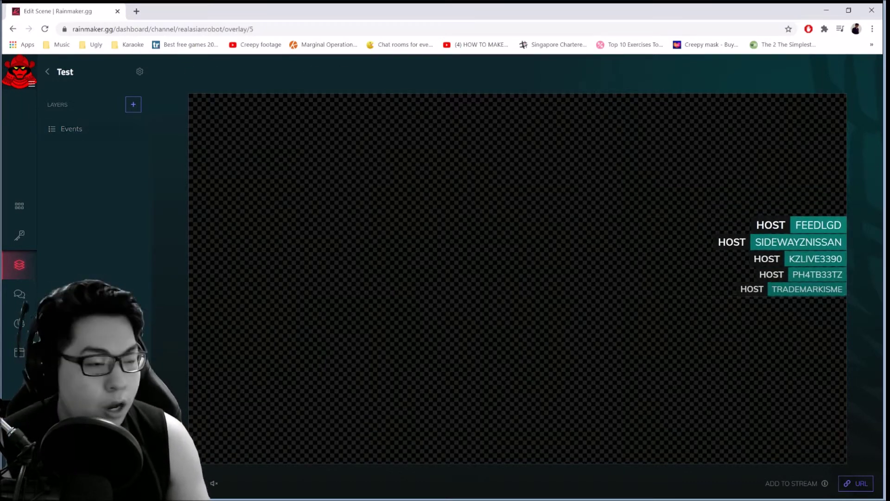
# - Add a Goal layer and place it at the canvas's upper edge, at about x 158, y 0
pyautogui.click(133, 105)
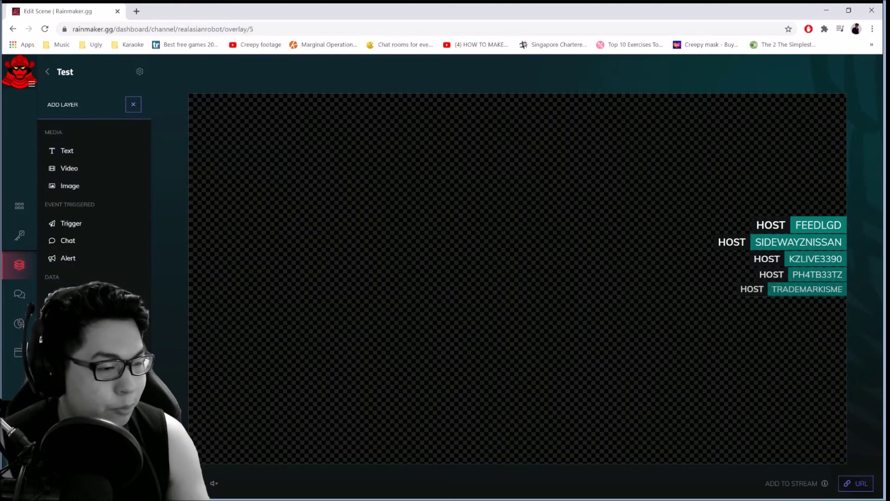
pyautogui.click(65, 314)
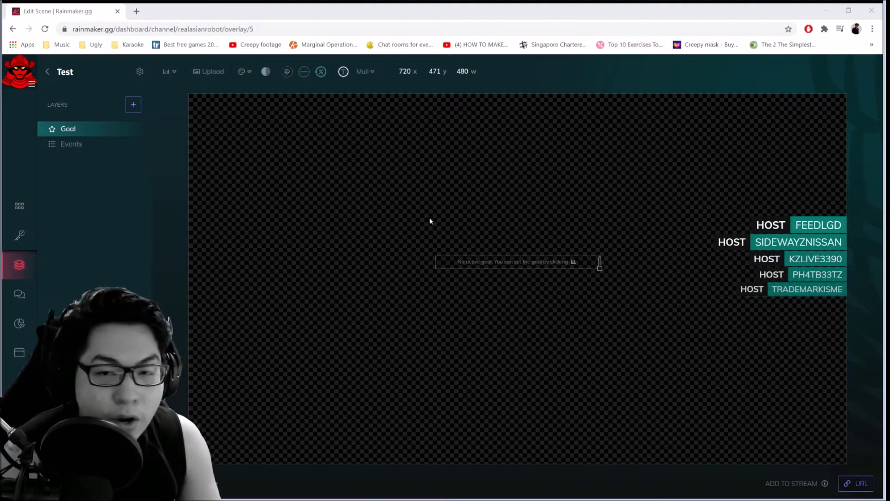
pyautogui.moveTo(507, 263); pyautogui.dragTo(278, 85)
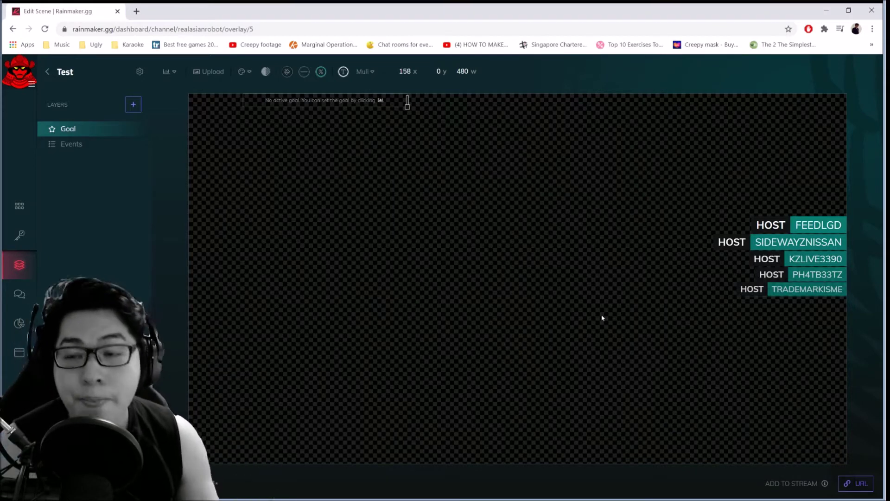
# - Start a new goal for the Goal layer with the goal type Subscribers - Custom
pyautogui.click(167, 74)
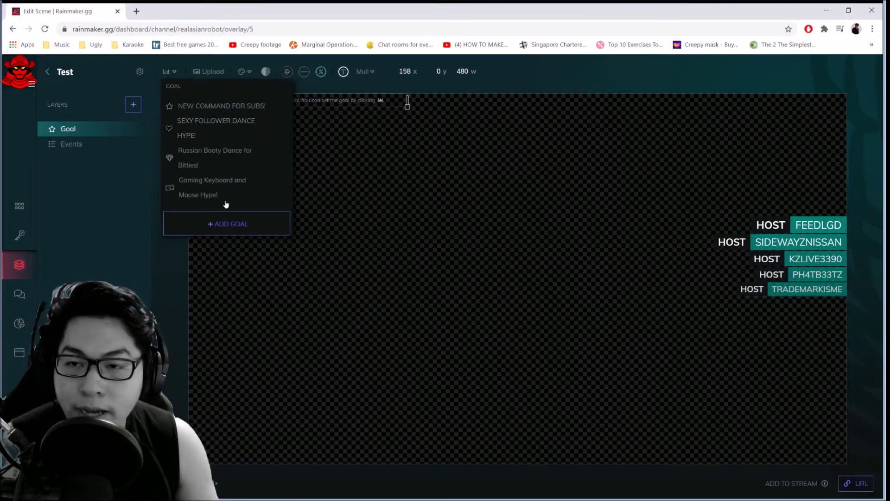
pyautogui.click(274, 231)
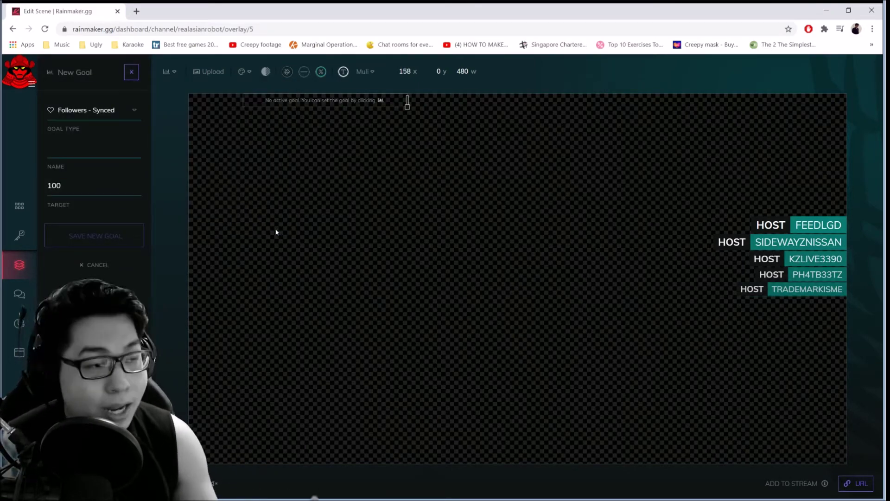
pyautogui.click(106, 112)
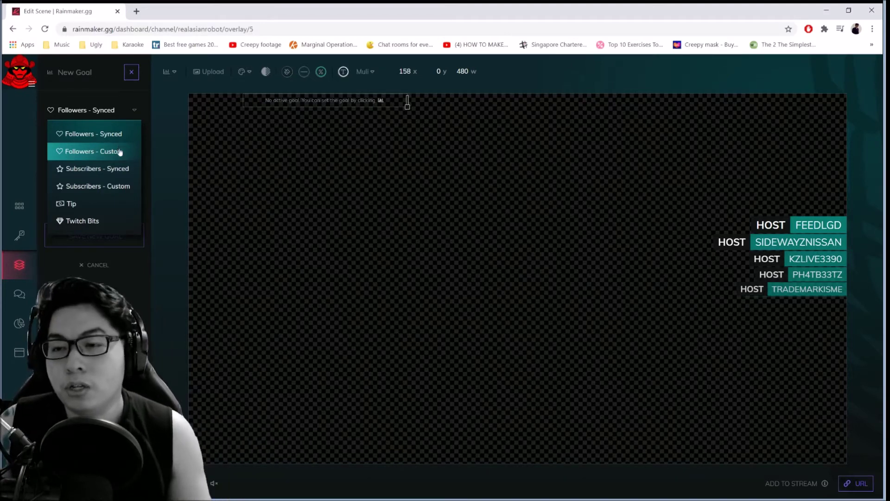
pyautogui.click(120, 153)
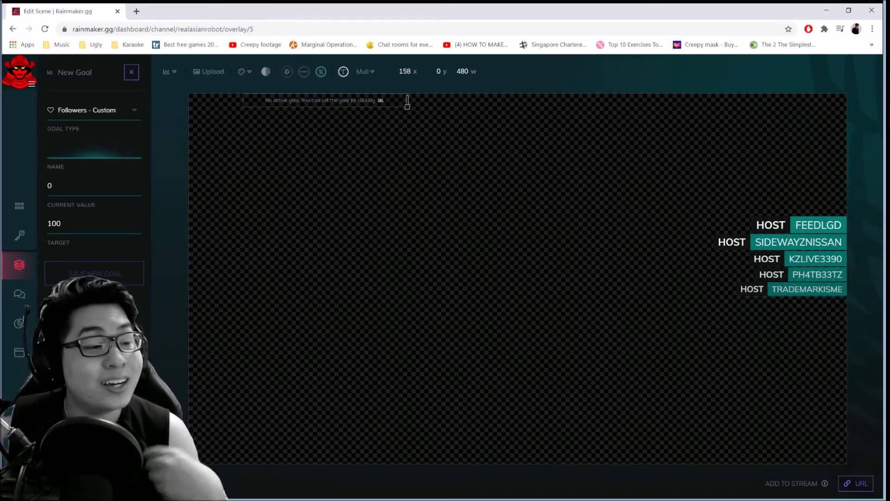
pyautogui.click(113, 125)
pyautogui.click(124, 185)
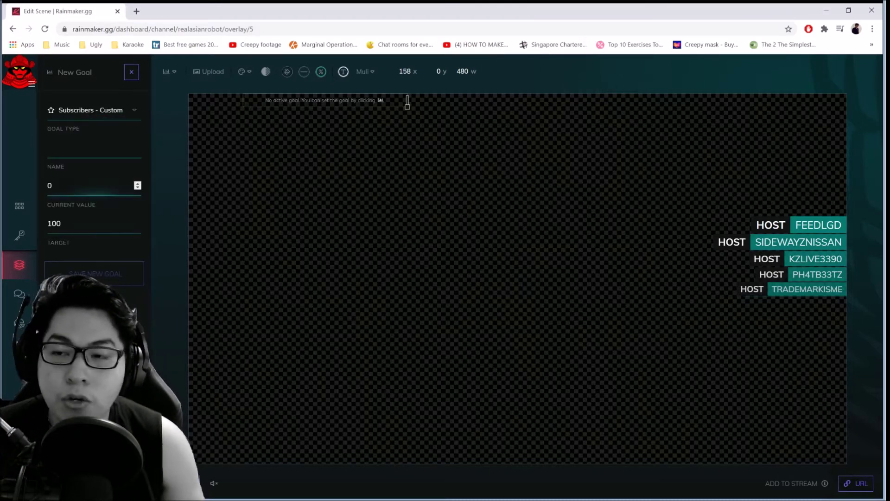
# - Name the new goal "Booty booty shaka" and set its target to 10
pyautogui.click(88, 149)
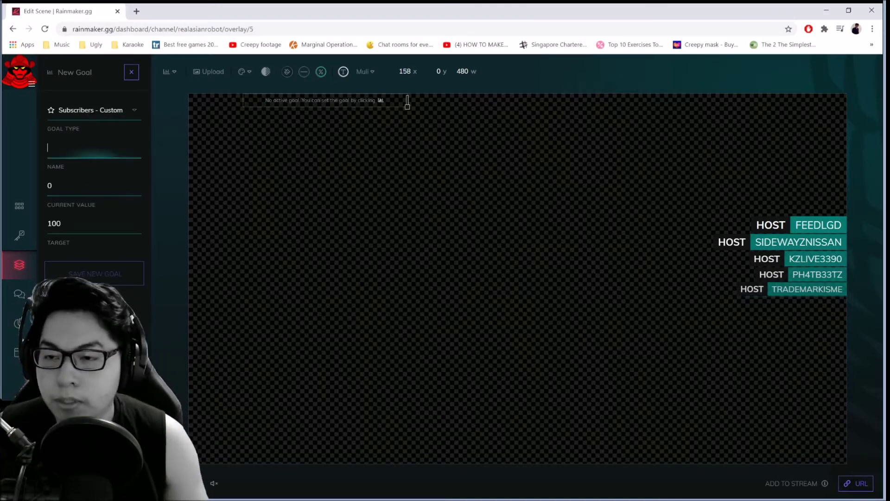
pyautogui.write('Bo')
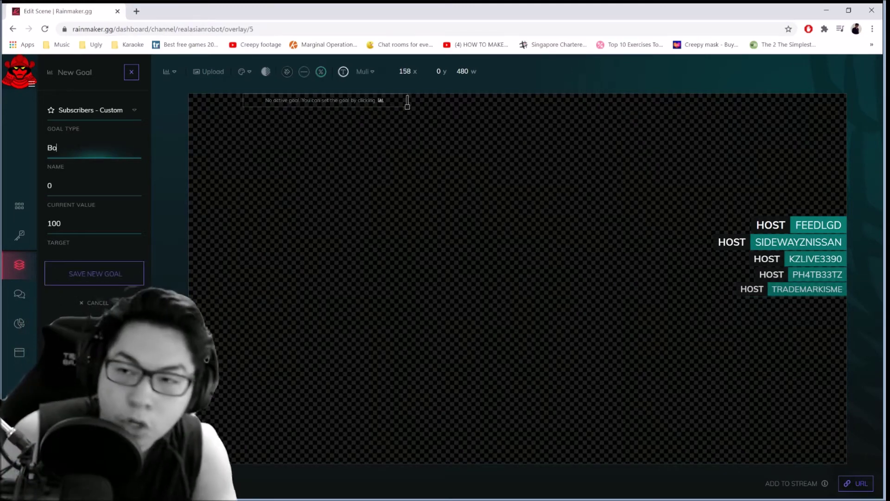
pyautogui.write('oty booty shaka')
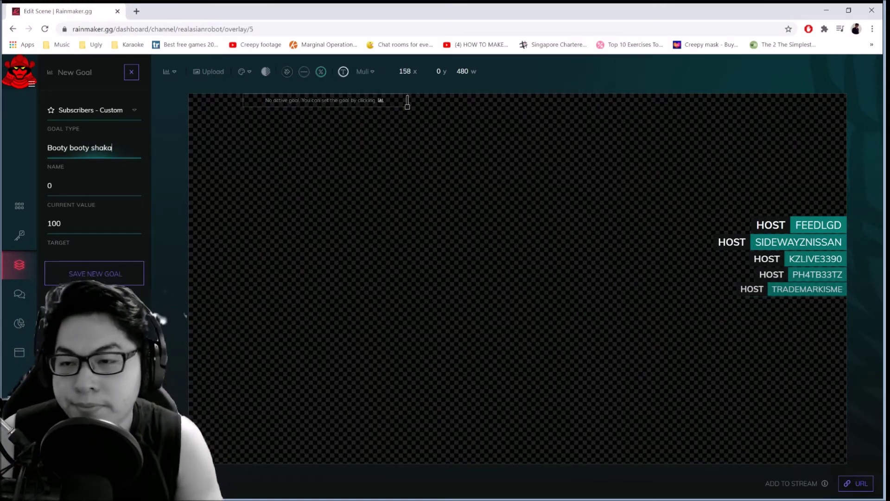
pyautogui.press('Tab')
pyautogui.press('Tab')
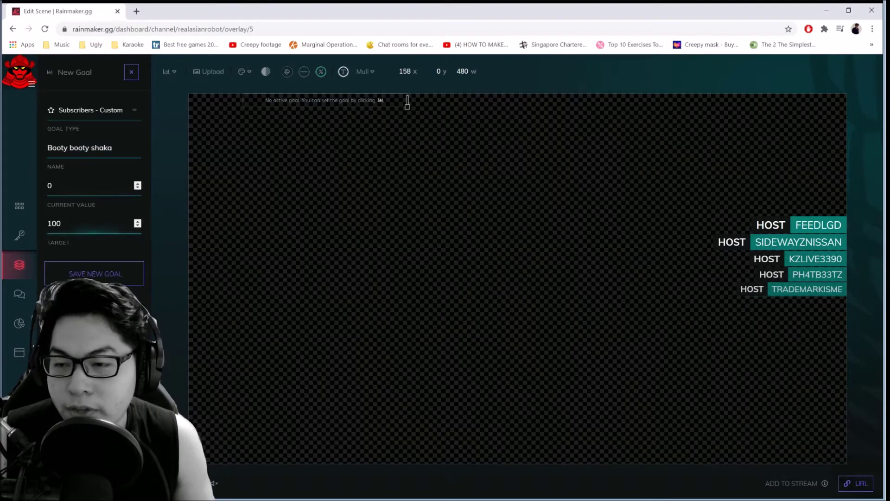
pyautogui.write('10')
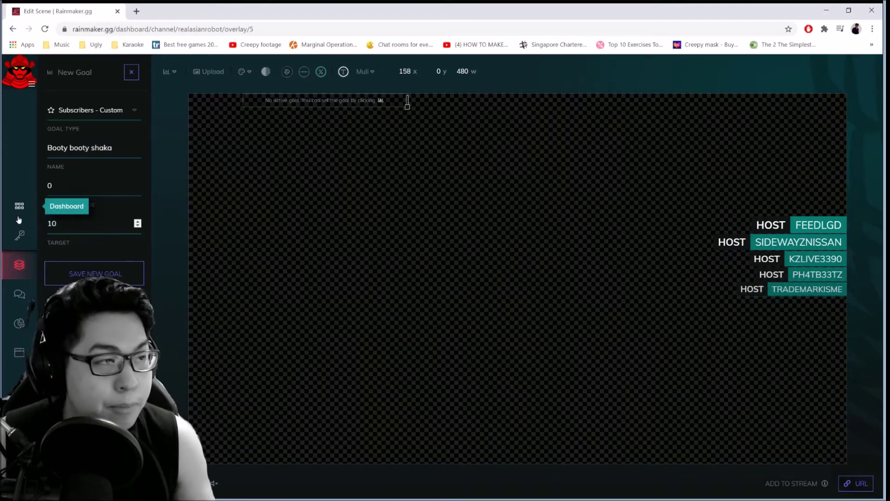
# - Rename the new goal as "Sub-a-thon" and save it
pyautogui.hotkey('shift', 'Tab')
pyautogui.hotkey('shift', 'Tab')
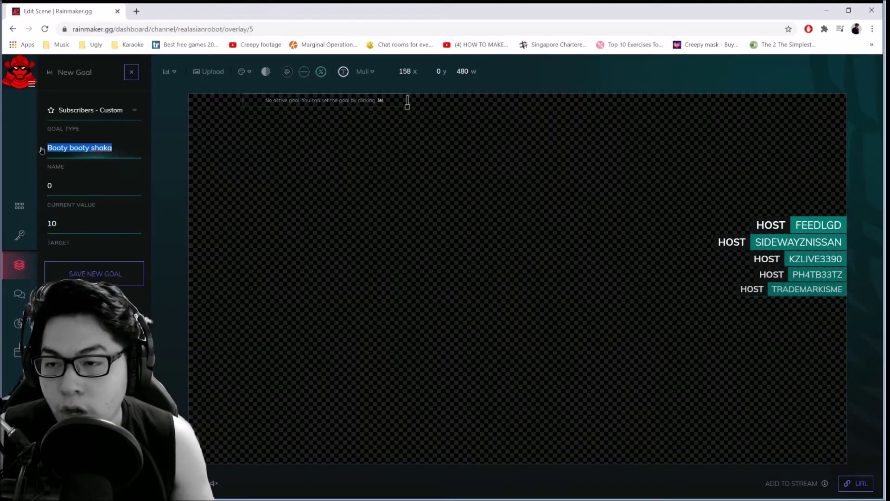
pyautogui.write('Subathon')
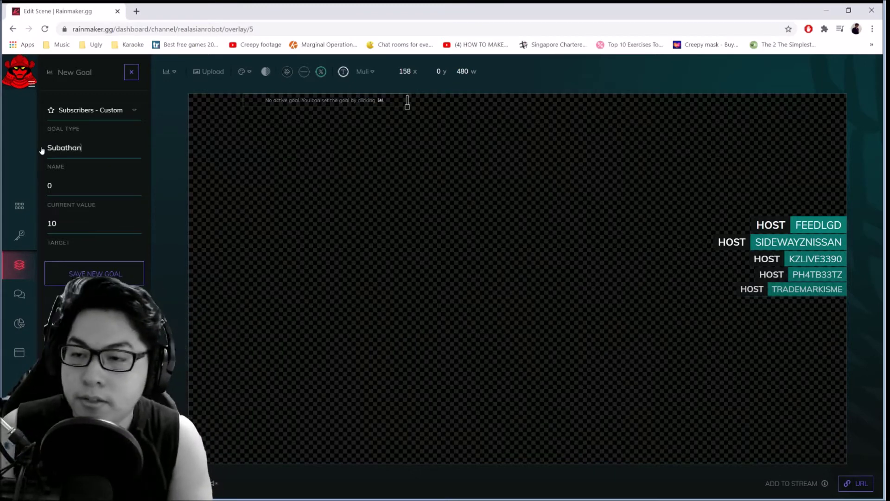
pyautogui.press('BackSpace')
pyautogui.press('BackSpace')
pyautogui.press('BackSpace')
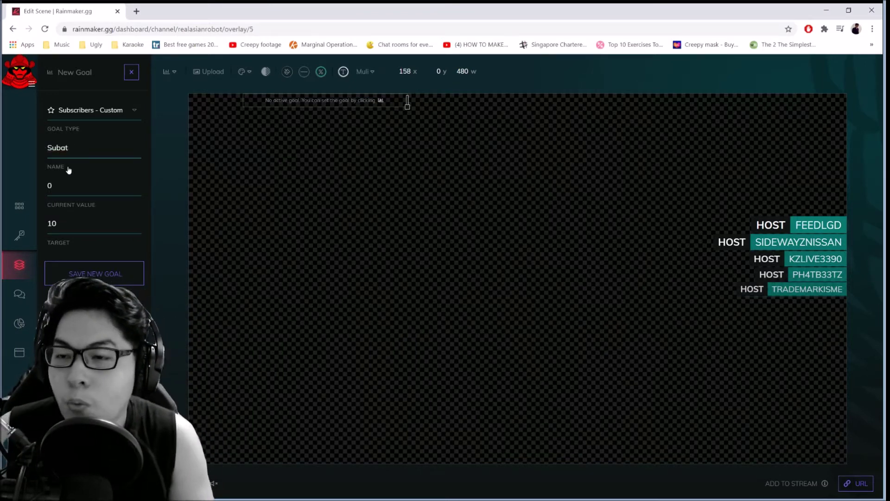
pyautogui.write('thon')
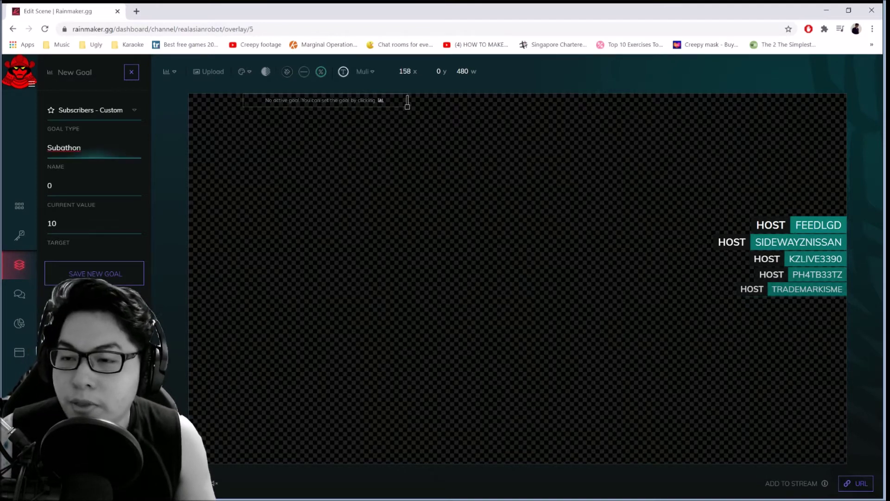
pyautogui.write('-')
pyautogui.press('Right')
pyautogui.write('-')
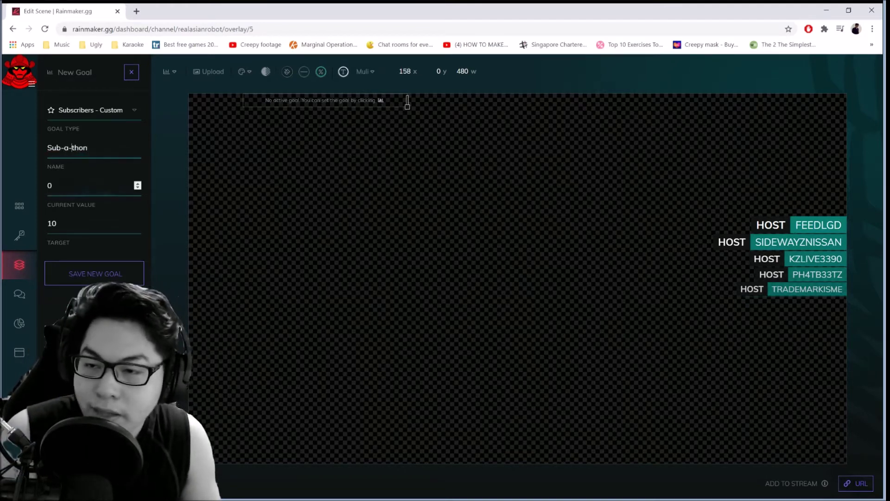
pyautogui.press('Tab')
pyautogui.click(96, 279)
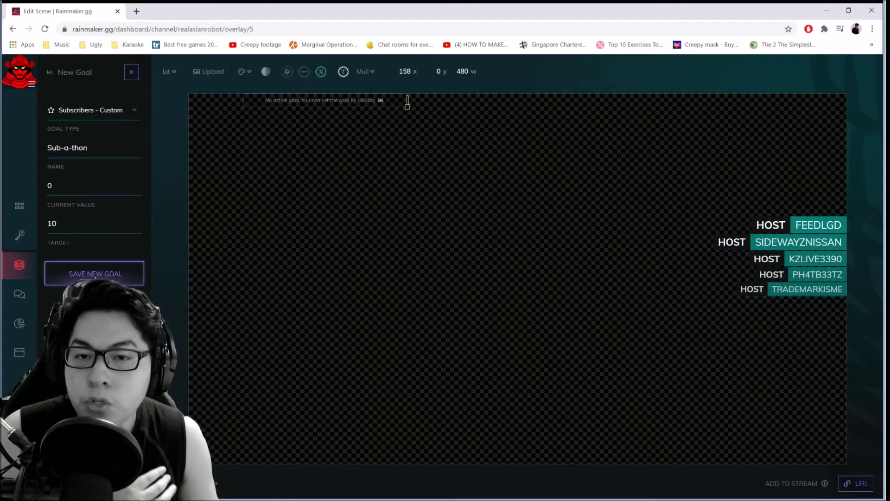
# - Move the Sub-a-thon goal along the canvas's upper edge to about x 453, y 0 and upload a background image for it
pyautogui.moveTo(326, 112); pyautogui.dragTo(486, 112)
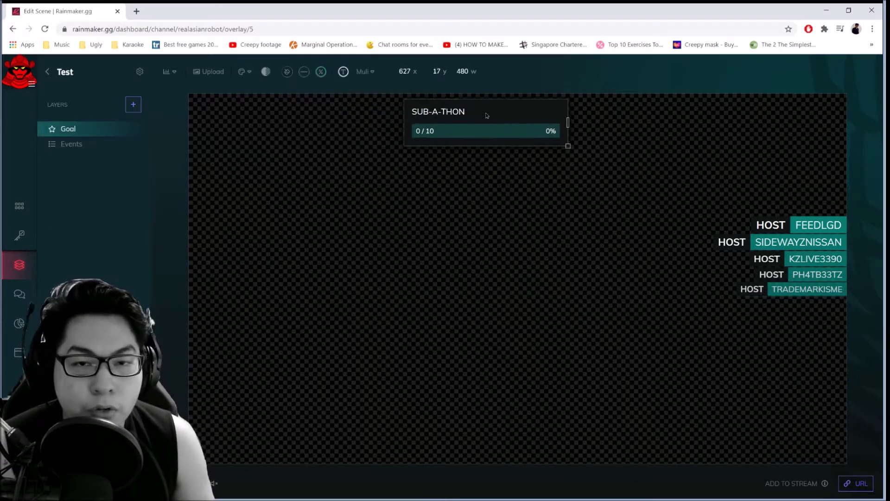
pyautogui.moveTo(493, 108); pyautogui.dragTo(432, 111)
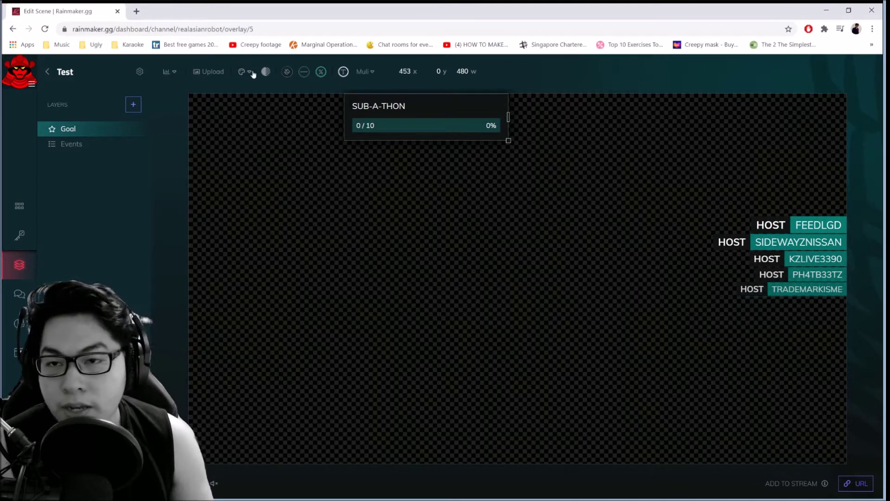
pyautogui.click(219, 73)
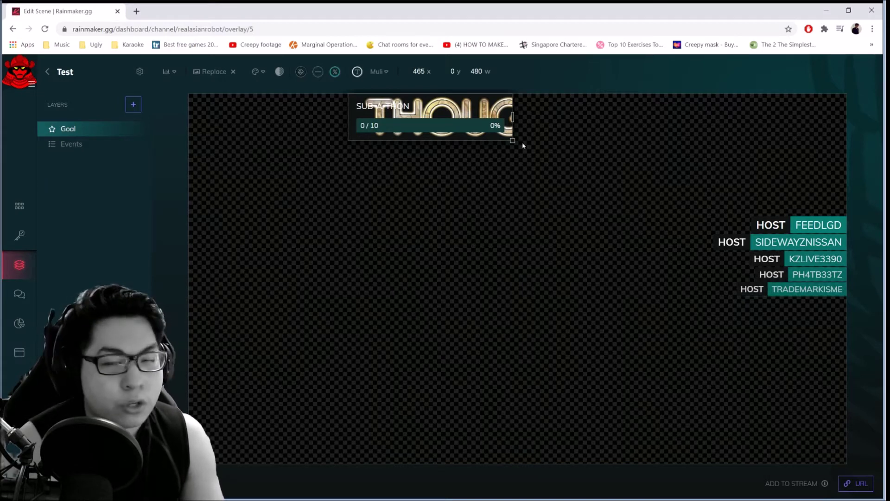
# - Set the Sub-a-thon goal's text colour to red, #EF0A0A
pyautogui.click(356, 80)
pyautogui.click(467, 111)
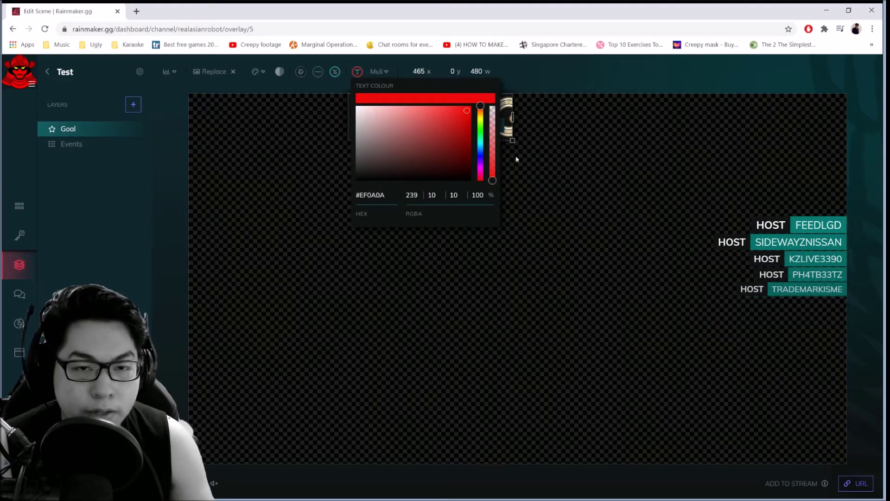
pyautogui.click(550, 138)
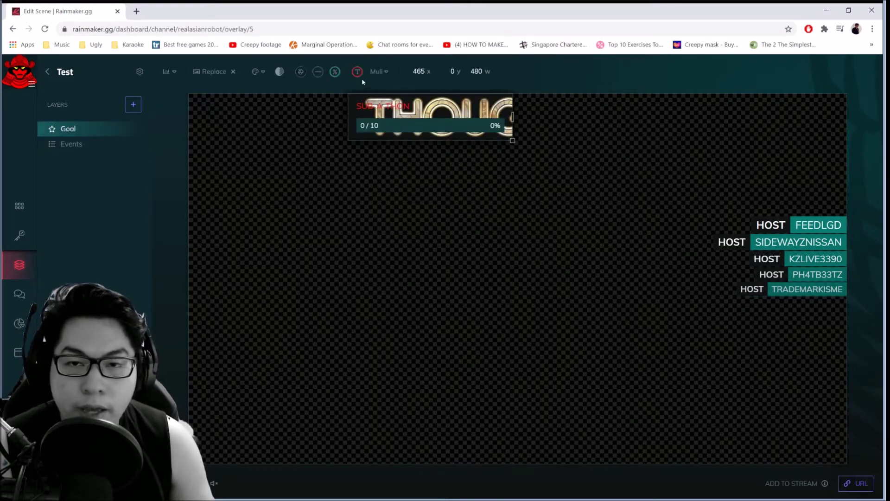
# - Try Roboto and Oswald as the Sub-a-thon goal's font, and settle on Roboto Mono
pyautogui.click(378, 71)
pyautogui.click(399, 133)
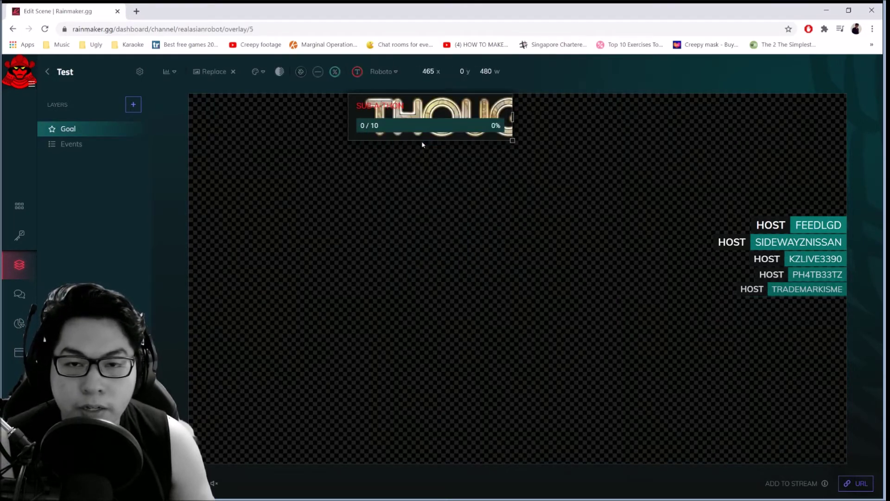
pyautogui.click(397, 74)
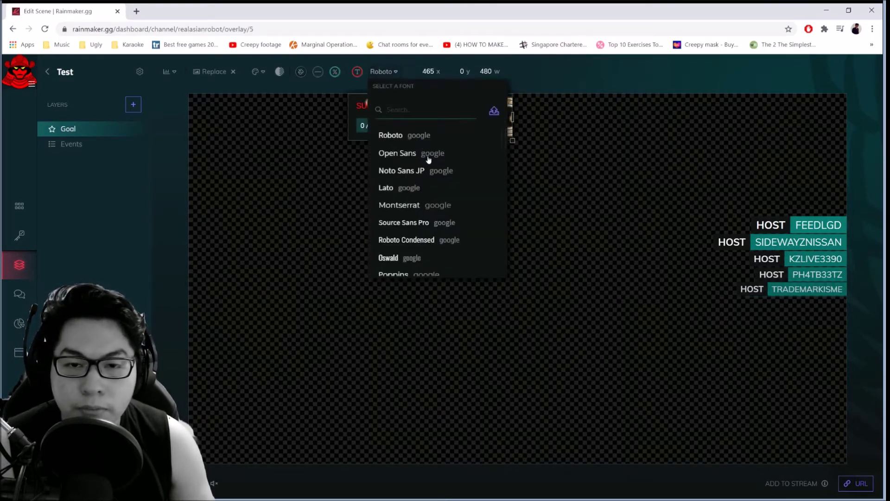
pyautogui.click(426, 258)
pyautogui.click(378, 73)
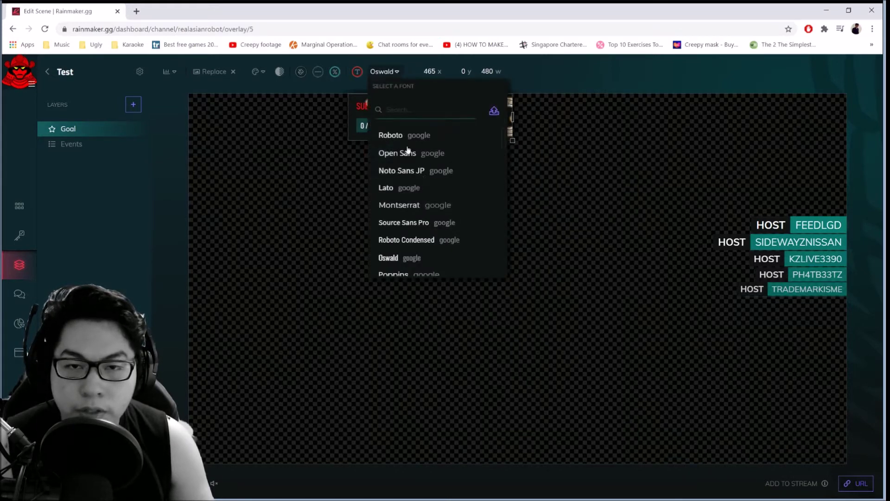
pyautogui.scroll(-1, 433, 208)
pyautogui.scroll(-2, 436, 214)
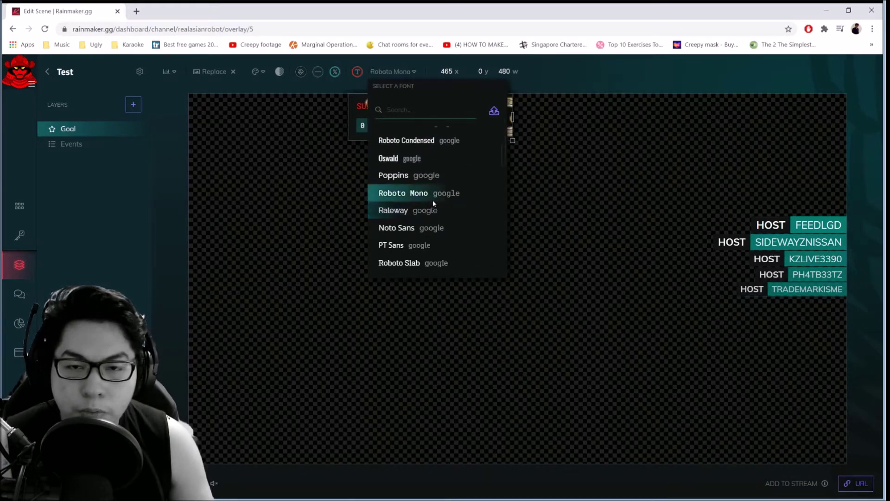
pyautogui.click(419, 191)
pyautogui.click(335, 73)
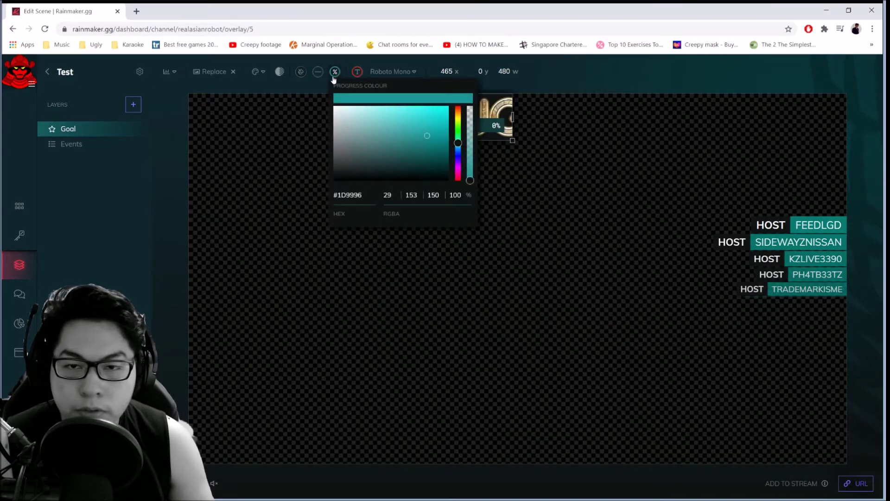
pyautogui.click(559, 181)
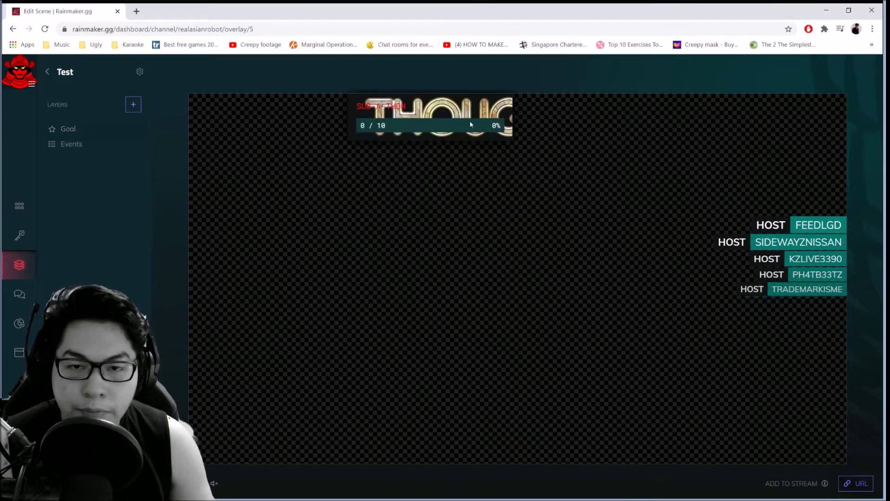
# - Change the Sub-a-thon goal's text colour to yellow, #EFBE0A
pyautogui.click(401, 118)
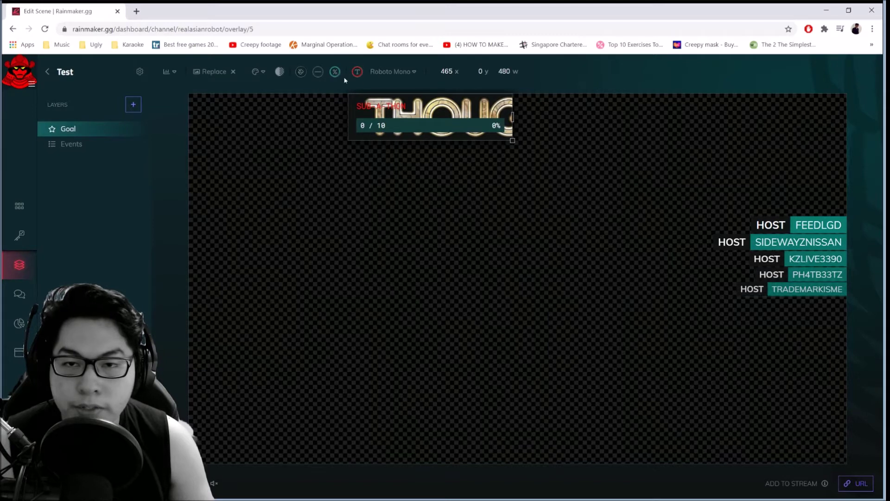
pyautogui.click(357, 71)
pyautogui.click(481, 117)
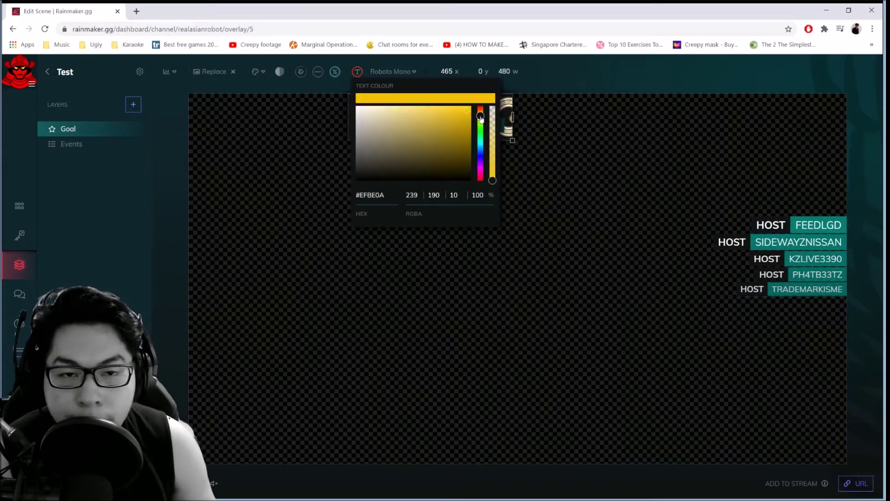
pyautogui.click(537, 160)
# - Change the Sub-a-thon goal's text colour to green
pyautogui.click(463, 111)
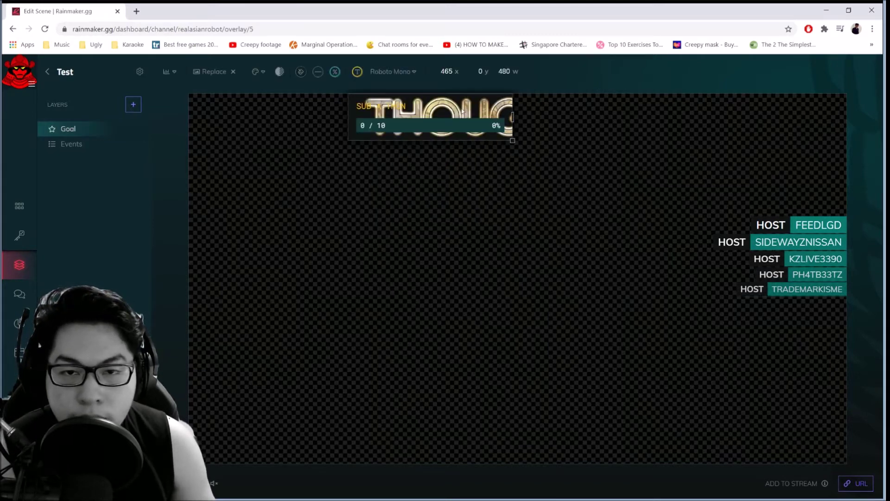
pyautogui.click(357, 71)
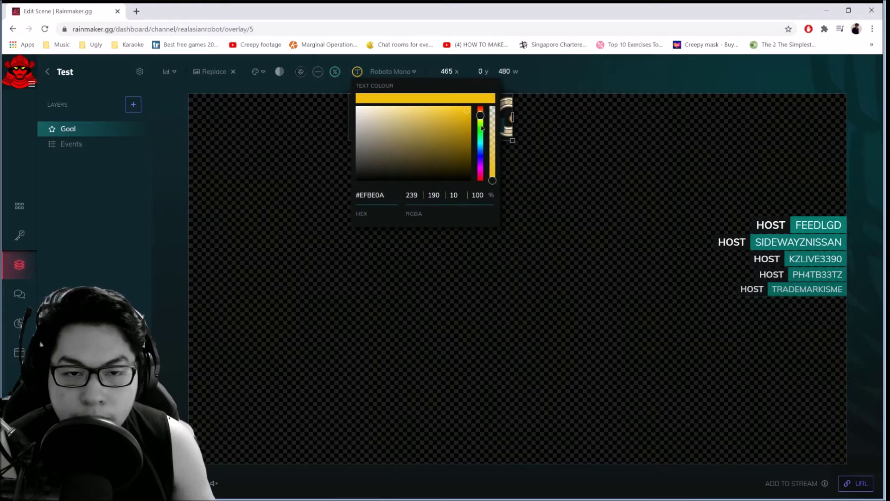
pyautogui.moveTo(482, 128); pyautogui.dragTo(482, 139)
pyautogui.click(550, 145)
pyautogui.click(423, 121)
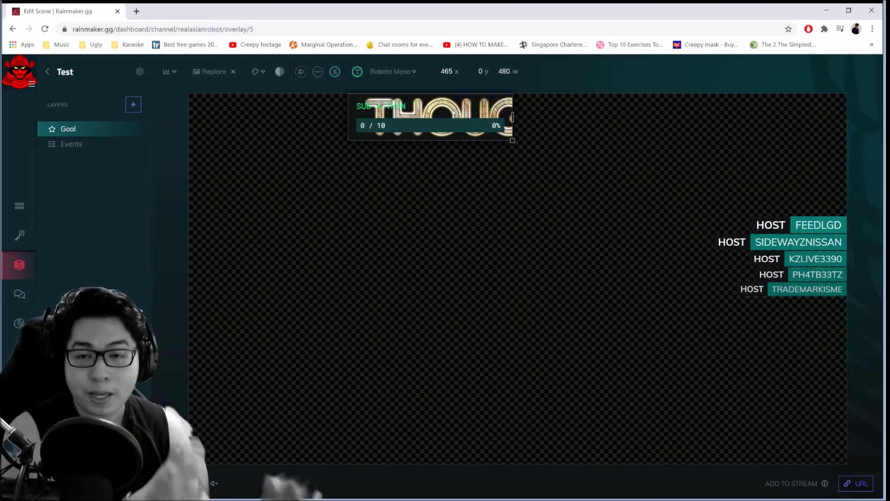
# - Update the "Gaming Keyboard and Mouse Hype!" tip goal with the name "I'll sing for your spare change", current value 0 and target 30
pyautogui.click(170, 71)
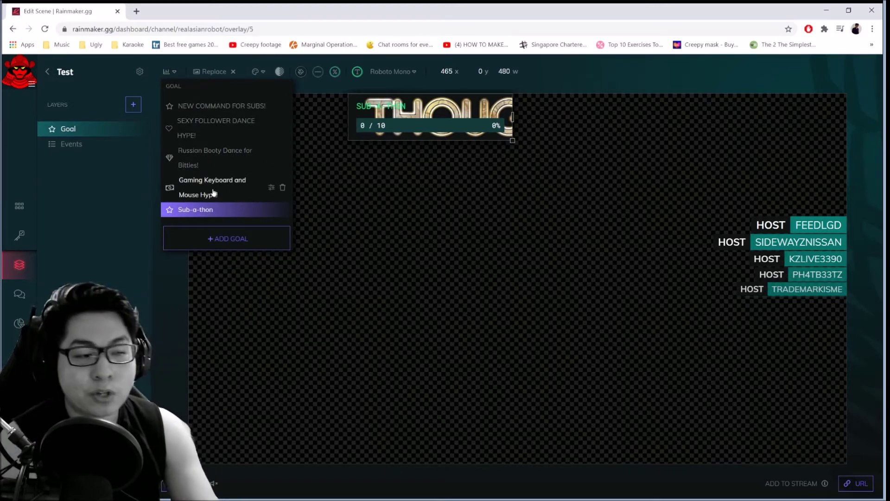
pyautogui.click(271, 187)
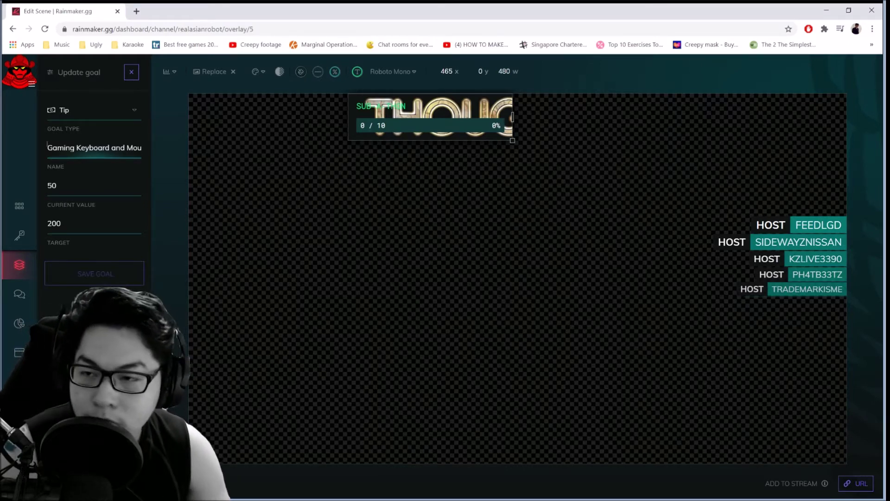
pyautogui.moveTo(47, 145); pyautogui.dragTo(213, 145)
pyautogui.click(48, 222)
pyautogui.moveTo(58, 185); pyautogui.dragTo(31, 185)
pyautogui.write('0')
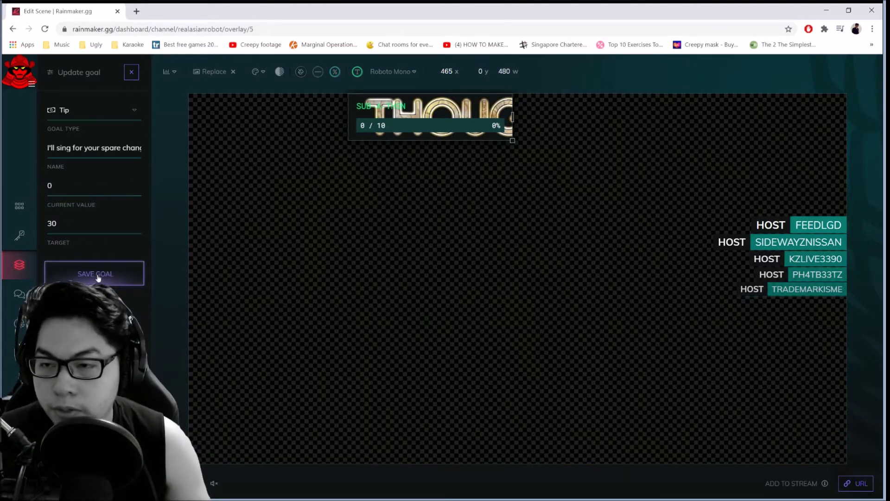
pyautogui.click(98, 278)
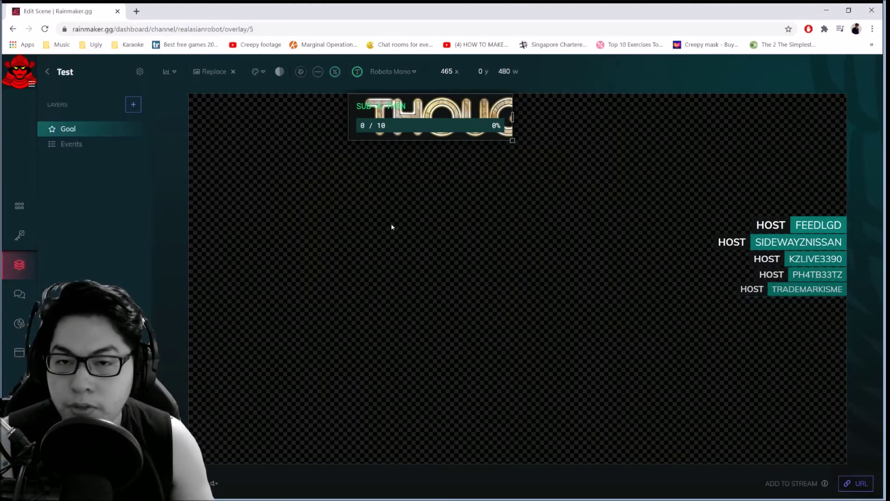
# - Add a second Goal layer using "I'll sing for your spare change" and place it beside the Sub-a-thon goal at about x 945, y 0
pyautogui.click(133, 104)
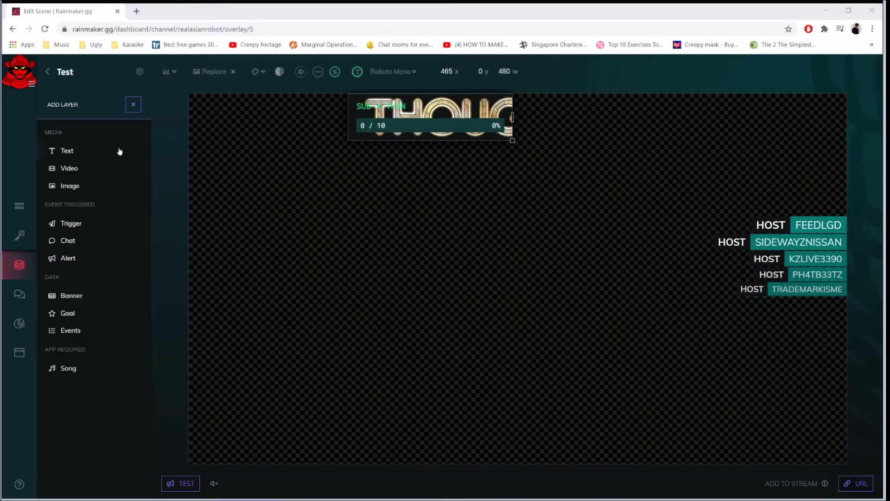
pyautogui.click(107, 313)
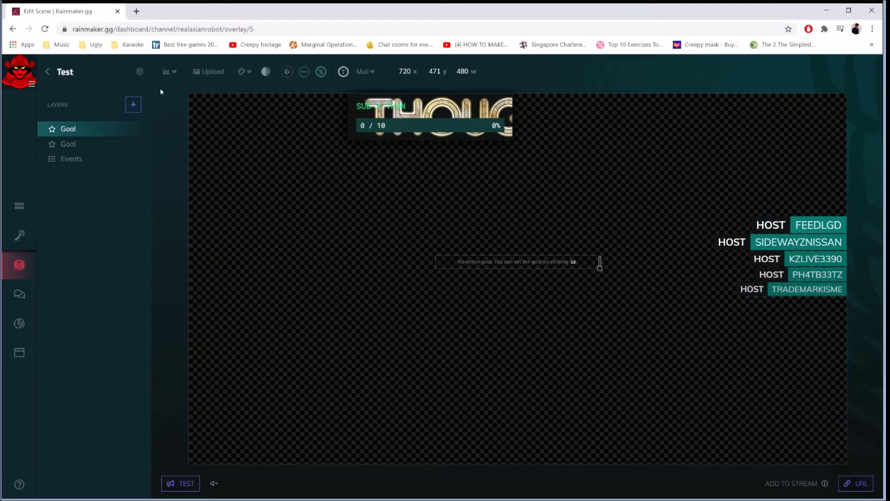
pyautogui.click(168, 71)
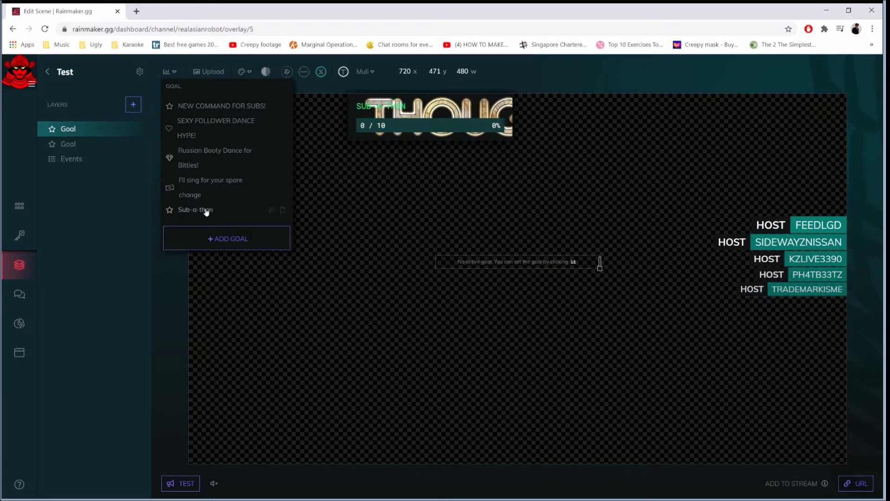
pyautogui.click(207, 191)
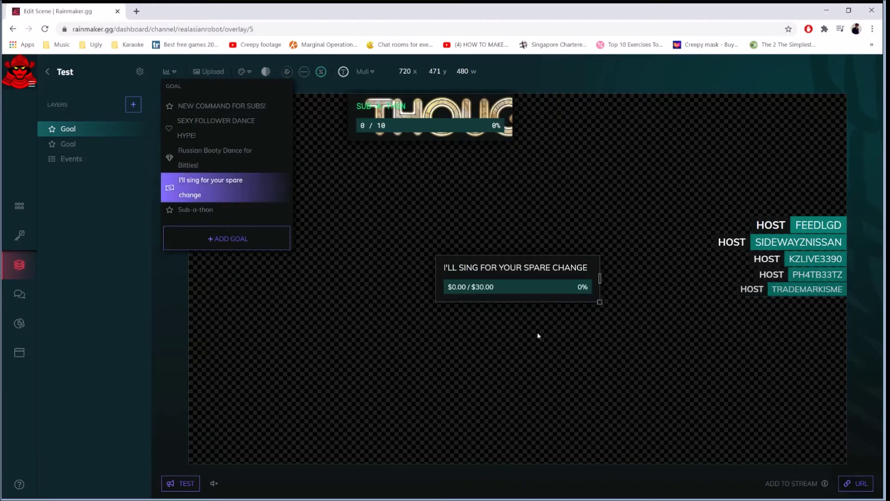
pyautogui.moveTo(541, 278); pyautogui.dragTo(606, 111)
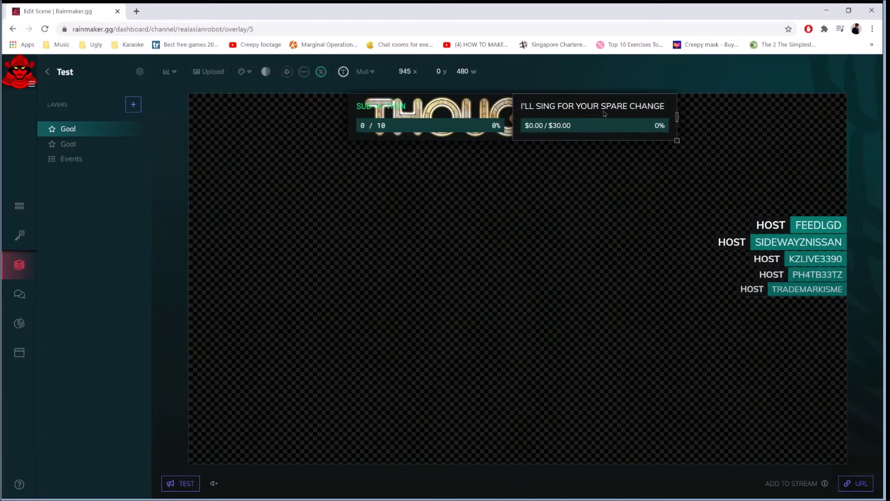
# - Shrink the Sub-a-thon goal to about 416 wide and the tip goal to about 415, placing the tip goal alongside at about x 883, y 0
pyautogui.click(465, 110)
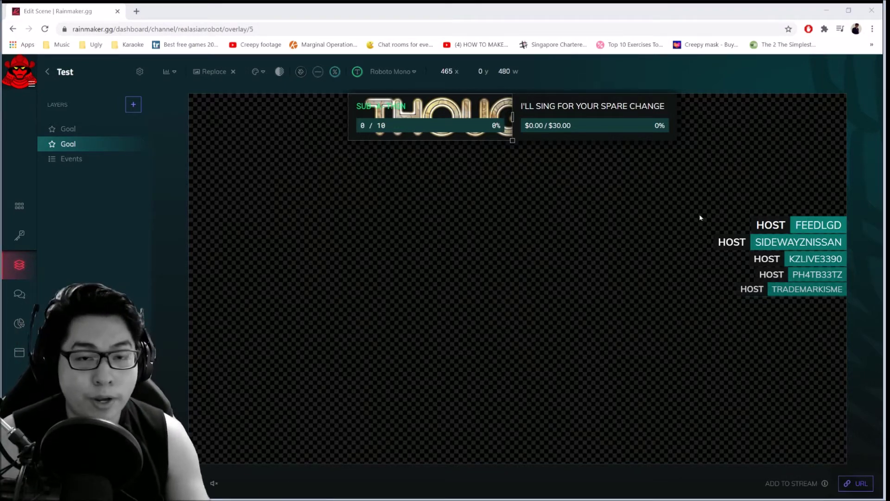
pyautogui.moveTo(513, 140); pyautogui.dragTo(491, 133)
pyautogui.moveTo(625, 127); pyautogui.dragTo(606, 127)
pyautogui.moveTo(657, 141); pyautogui.dragTo(633, 134)
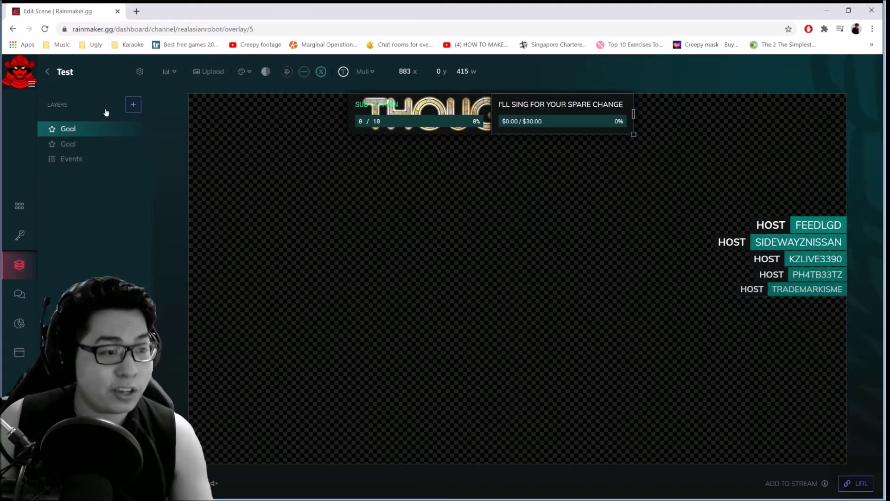
# - Remove the background image from the Sub-a-thon goal and deselect the layer
pyautogui.click(399, 124)
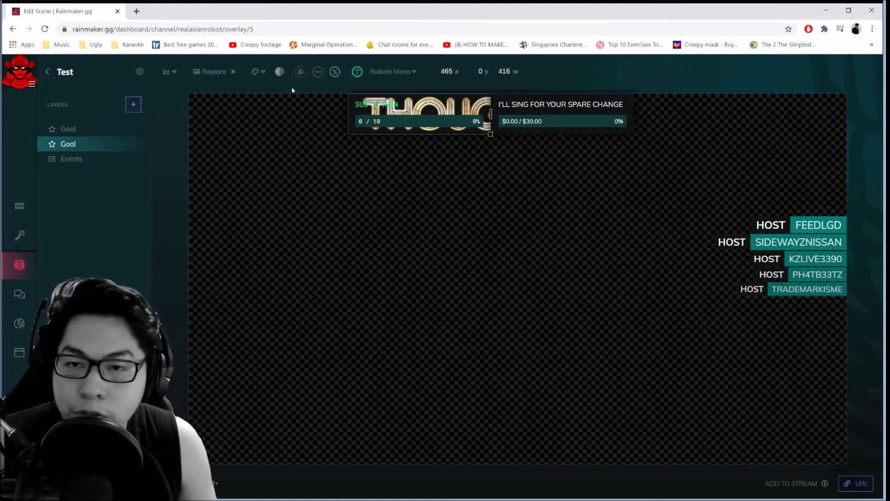
pyautogui.click(495, 228)
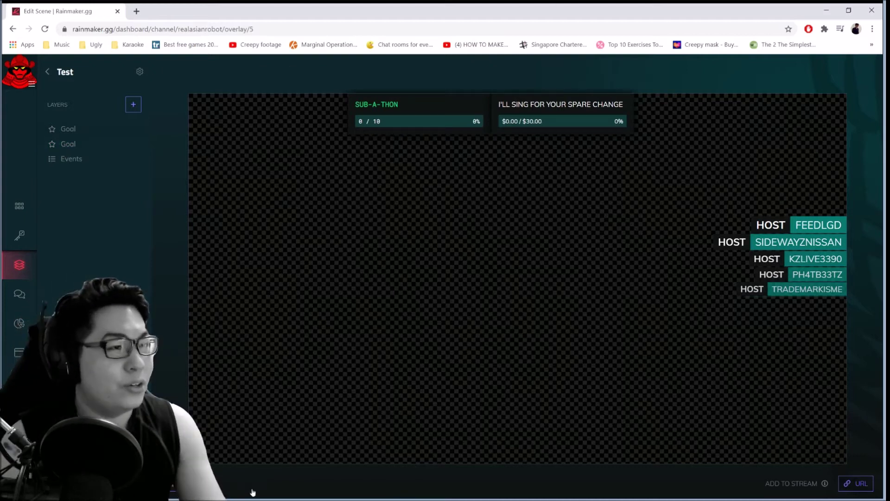
# - Add a Banner layer and move it to the canvas's lower edge at x 0, y 1029
pyautogui.click(133, 104)
pyautogui.click(504, 319)
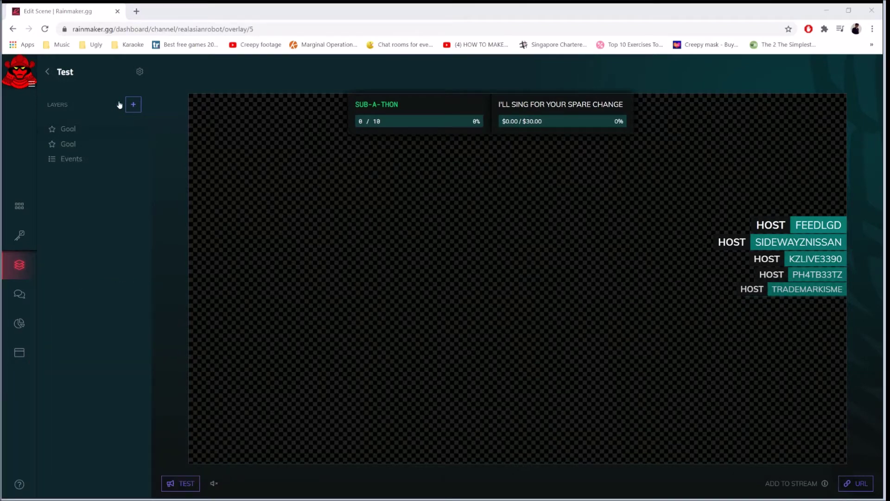
pyautogui.click(133, 105)
pyautogui.click(71, 296)
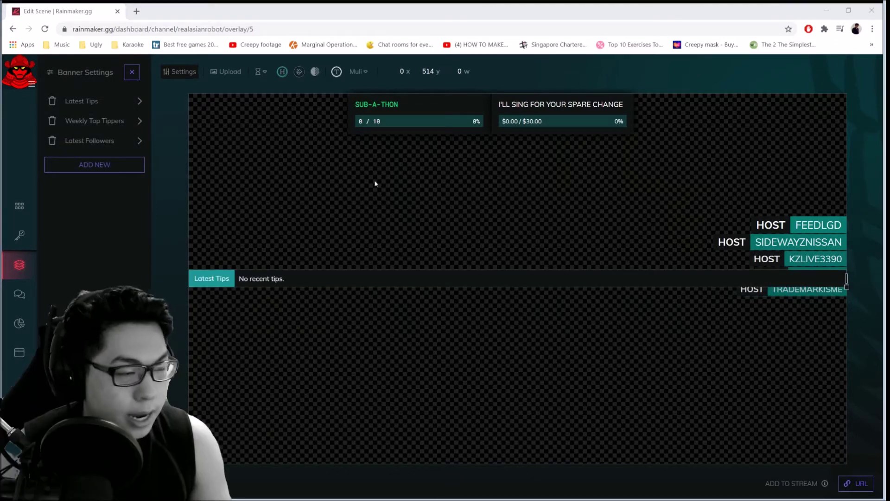
pyautogui.moveTo(394, 280); pyautogui.dragTo(511, 455)
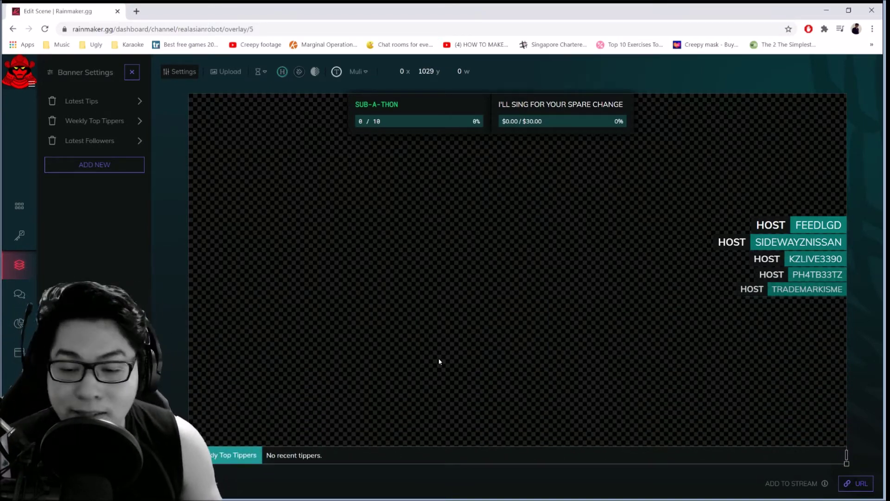
# - Add a new item to the banner, review its available types and close the settings
pyautogui.click(115, 168)
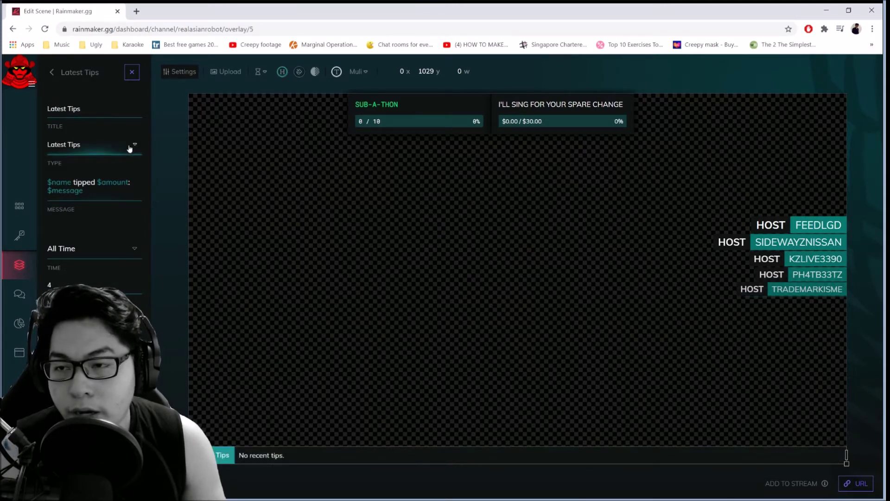
pyautogui.click(114, 152)
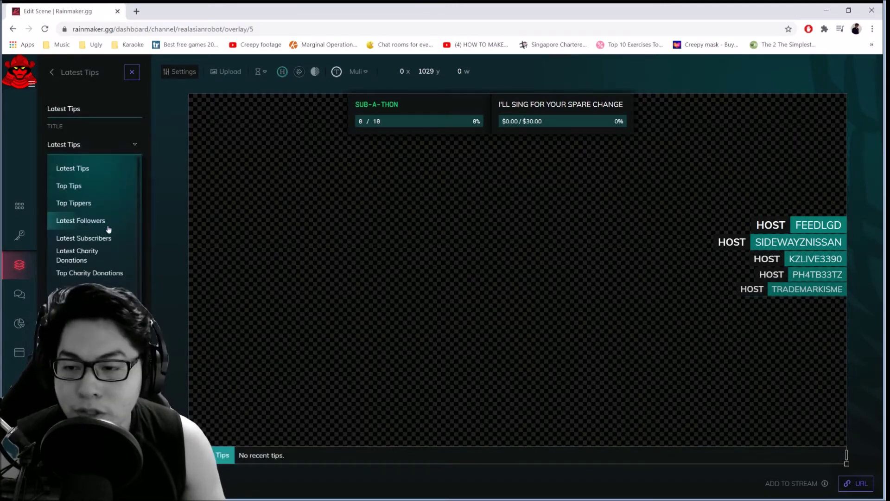
pyautogui.scroll(-1, 109, 234)
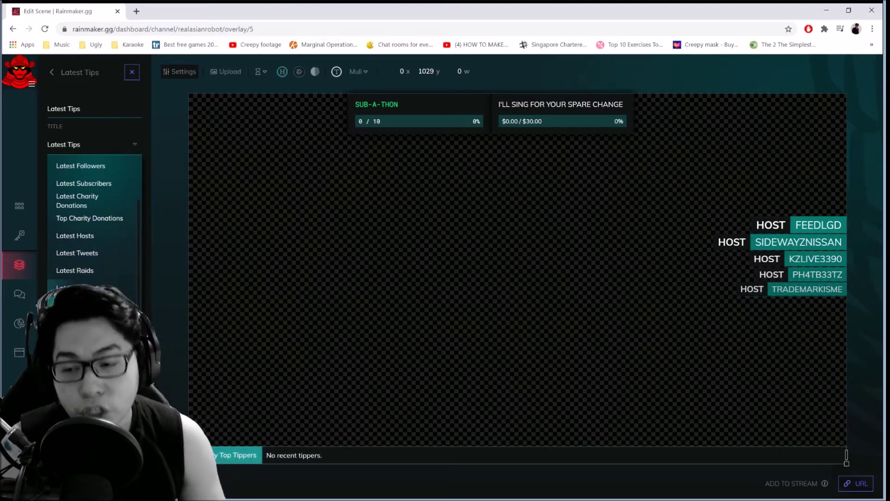
pyautogui.scroll(1, 104, 247)
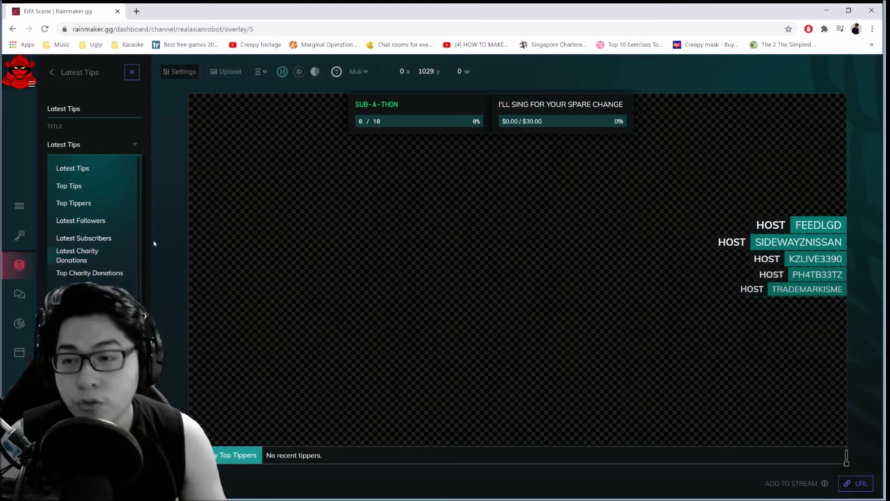
pyautogui.click(169, 181)
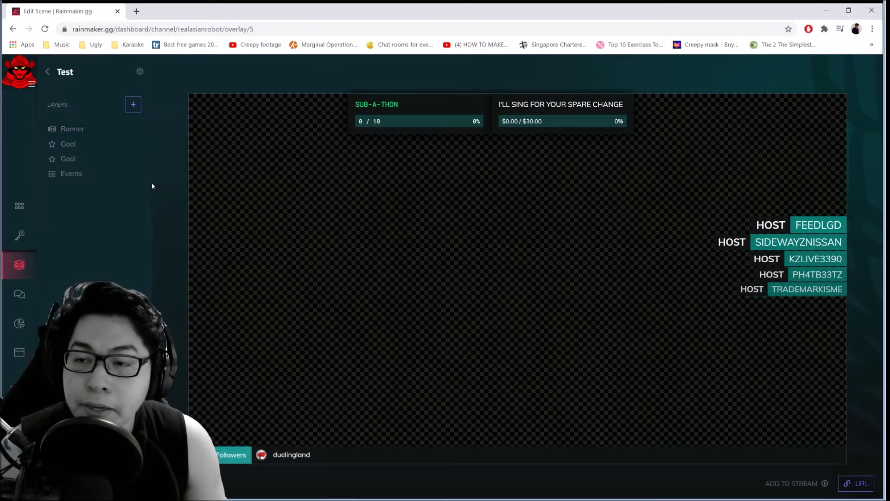
# - Set the type of the banner's second Latest Tips item, the last in the list, to Latest Subscribers
pyautogui.click(88, 129)
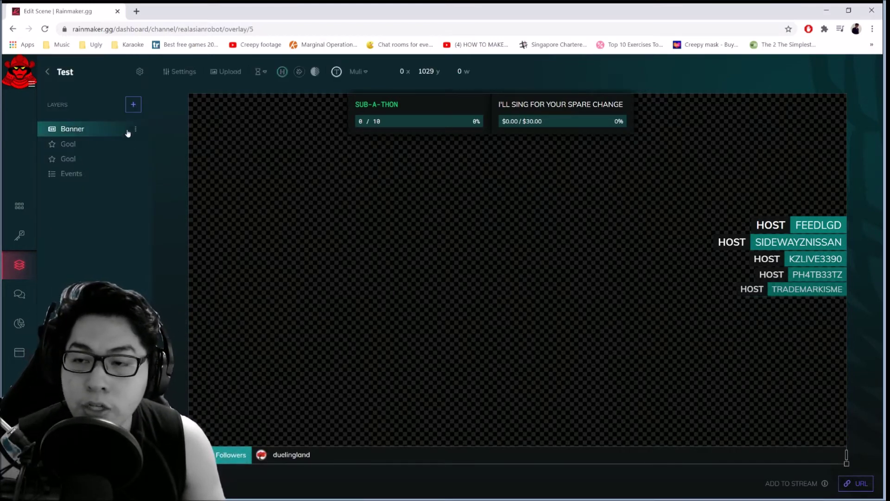
pyautogui.click(176, 72)
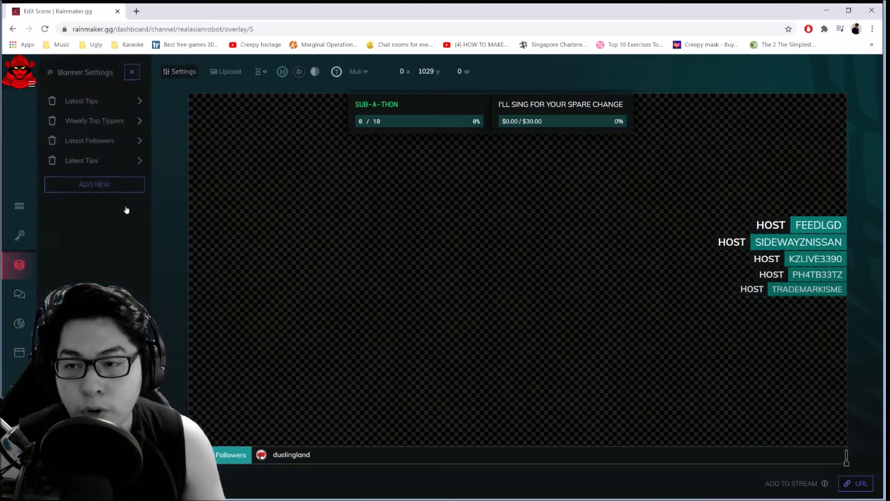
pyautogui.click(128, 164)
pyautogui.click(136, 153)
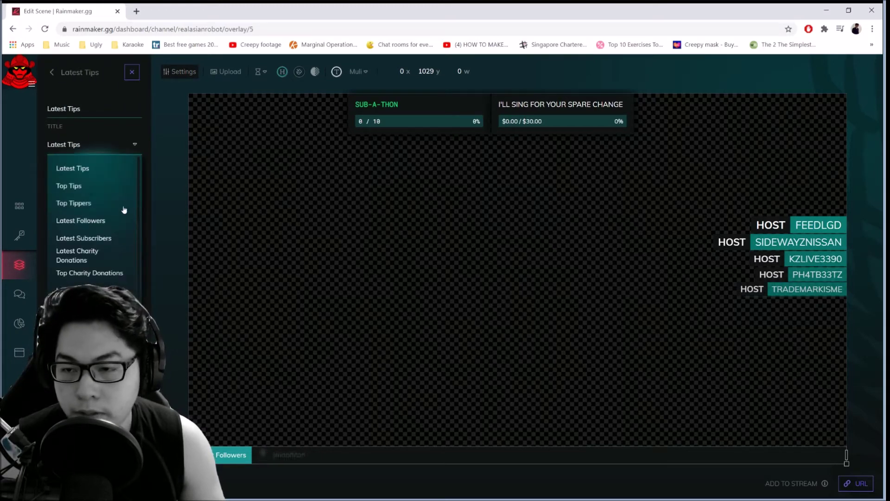
pyautogui.click(119, 239)
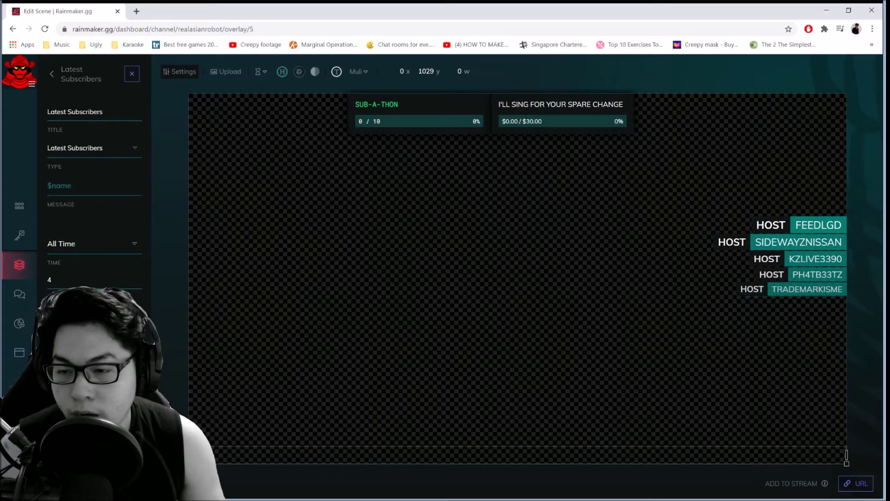
pyautogui.click(274, 453)
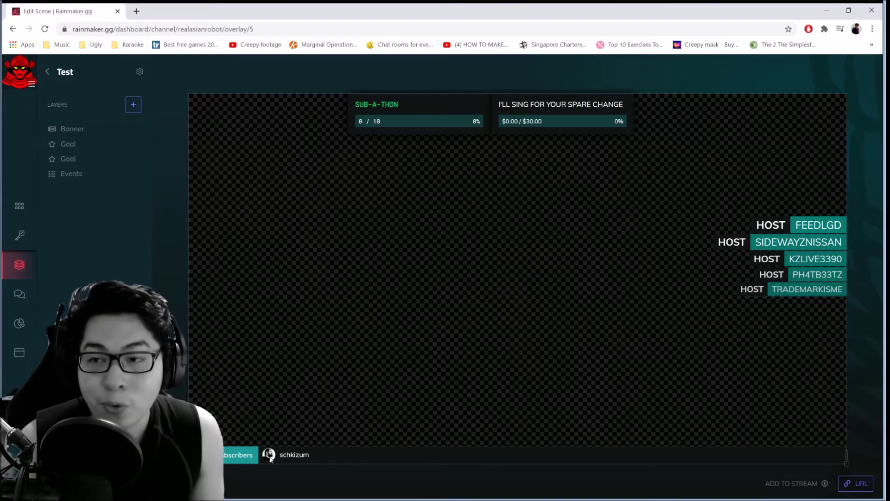
# - Configure the banner's Latest Tips item to cover This week with 6 entries
pyautogui.click(88, 138)
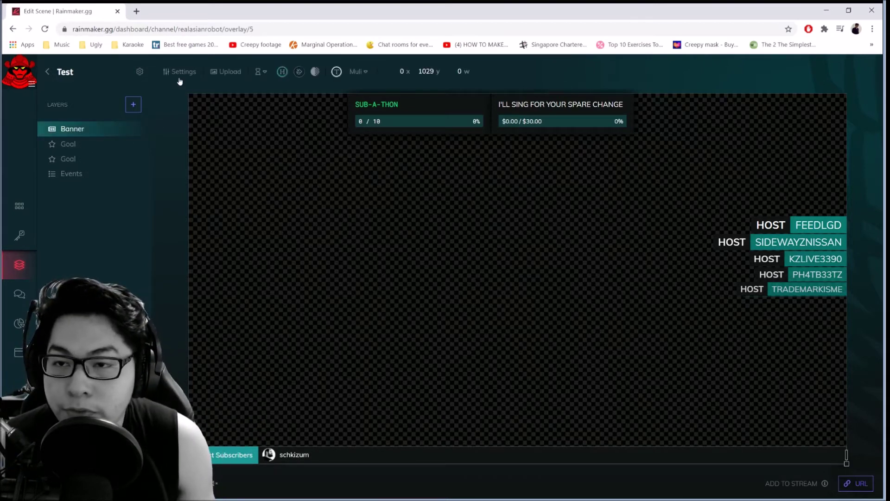
pyautogui.click(179, 73)
pyautogui.click(140, 102)
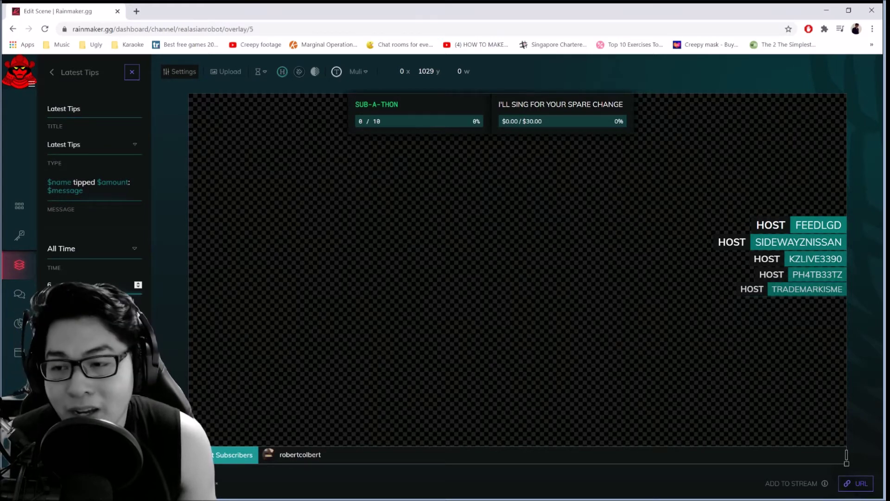
pyautogui.click(95, 250)
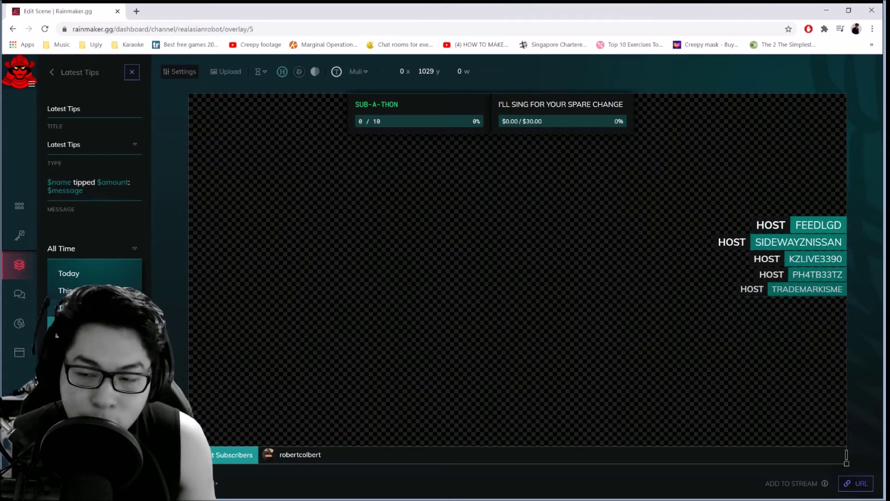
pyautogui.press('Escape')
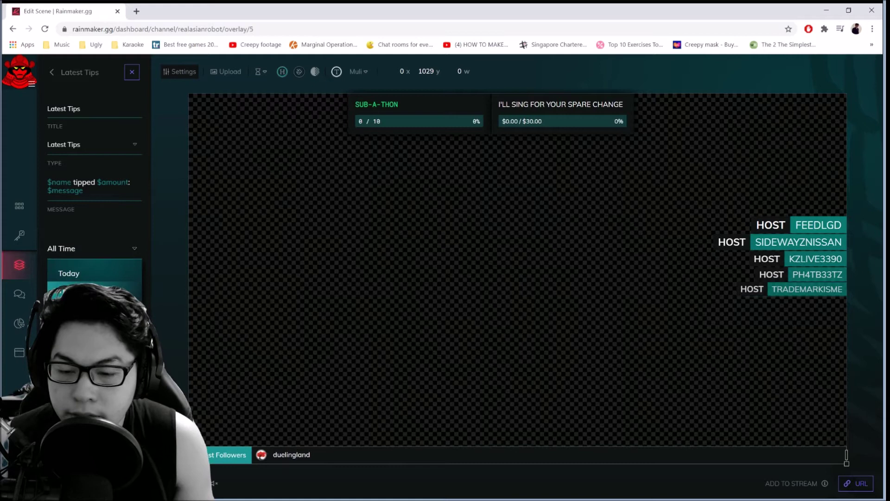
pyautogui.click(74, 292)
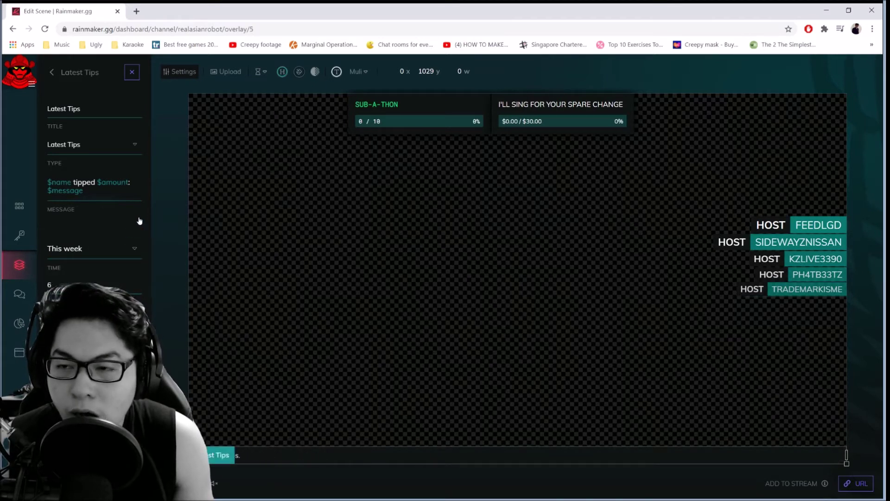
pyautogui.click(48, 73)
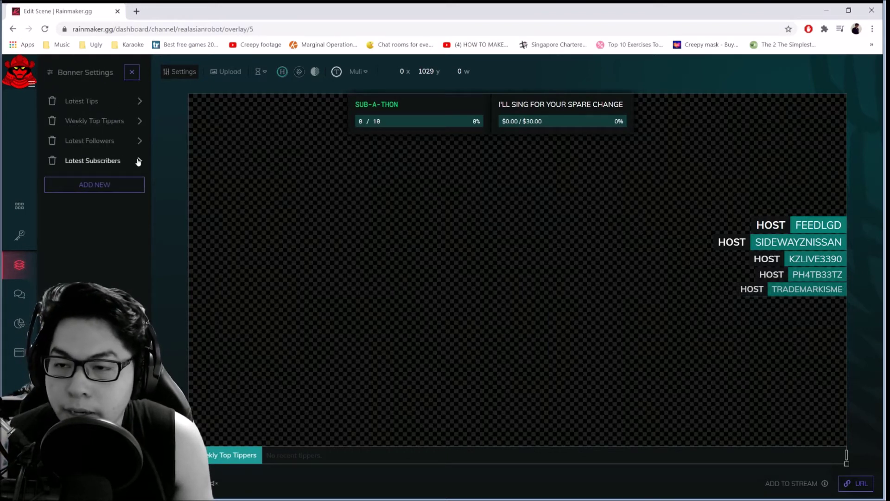
# - Configure the banner's Latest Subscribers item to cover This month with 8 entries
pyautogui.click(139, 161)
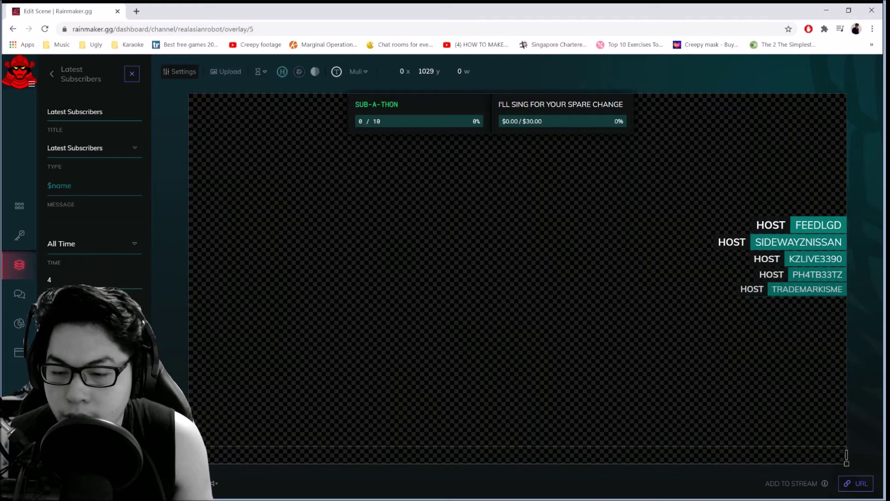
pyautogui.press('Down')
pyautogui.press('Tab')
pyautogui.press('Up')
pyautogui.press('Up')
pyautogui.press('Up')
pyautogui.press('Up')
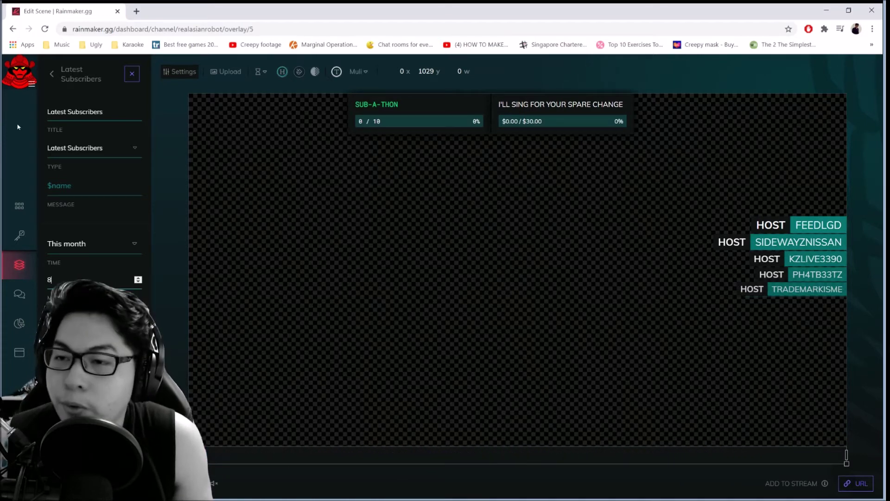
pyautogui.click(132, 74)
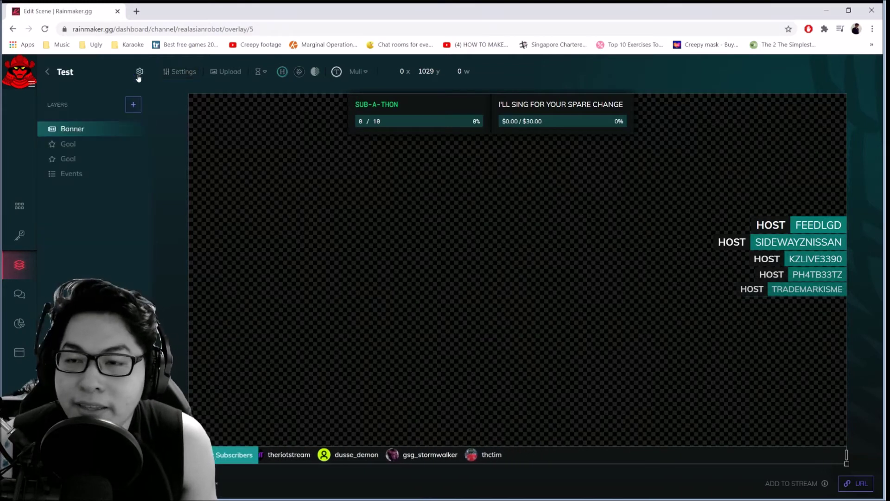
# - Add an Alert layer and place it above the banner at about x 1320, y 653
pyautogui.click(133, 105)
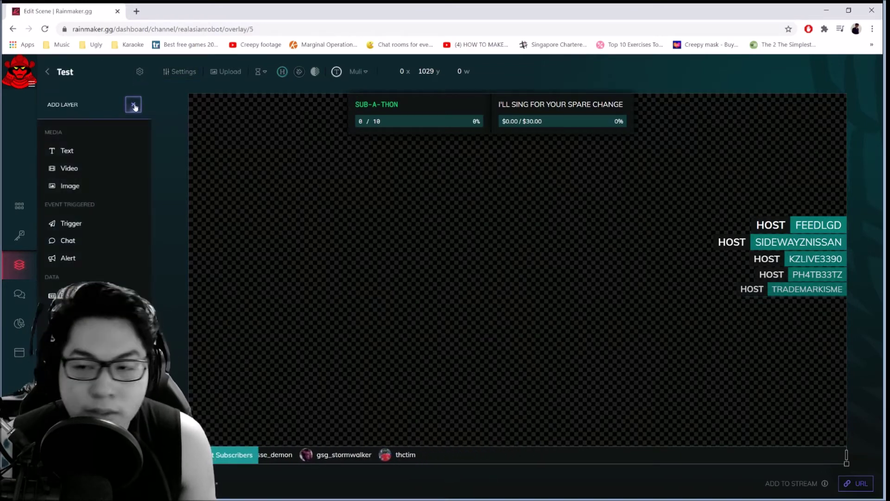
pyautogui.click(86, 263)
pyautogui.moveTo(245, 147); pyautogui.dragTo(691, 368)
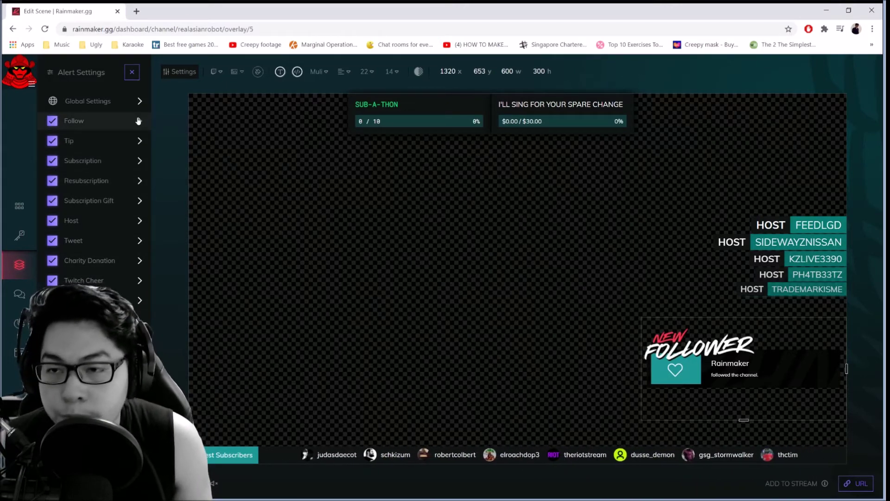
# - Upload the "Possessed Fo..." sound effect for the Follow alert, with its volume at 78
pyautogui.click(93, 121)
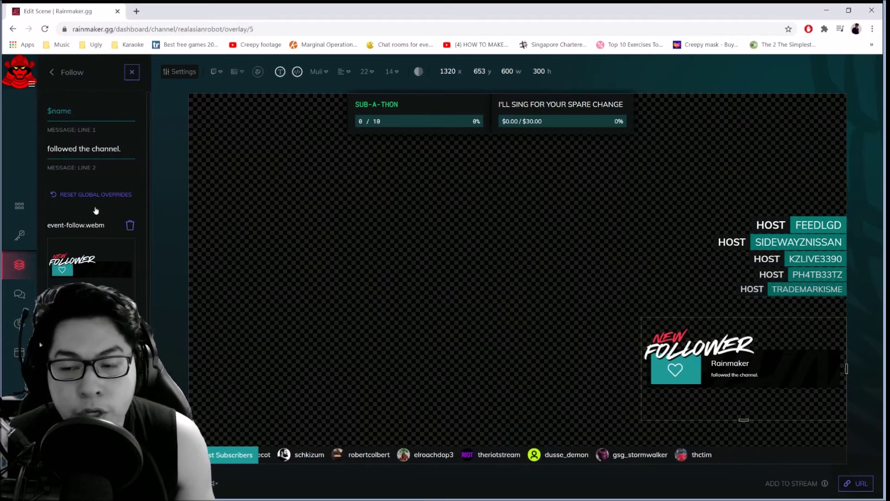
pyautogui.scroll(-3, 98, 241)
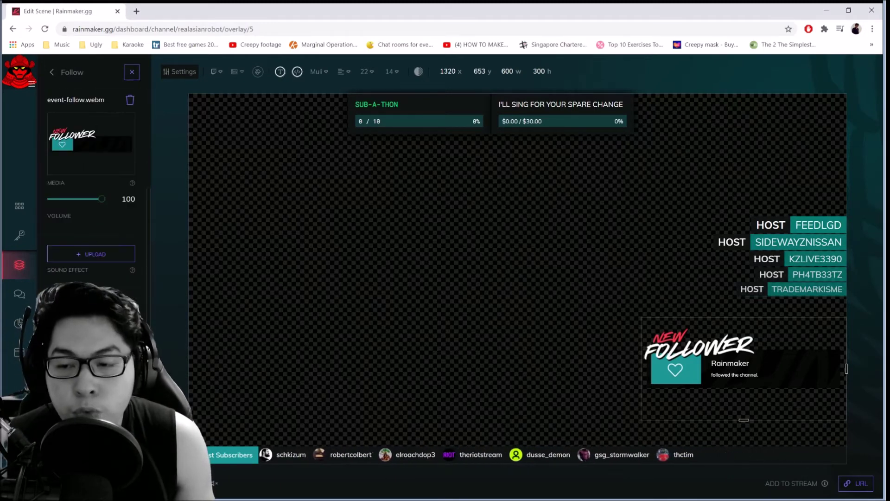
pyautogui.click(96, 255)
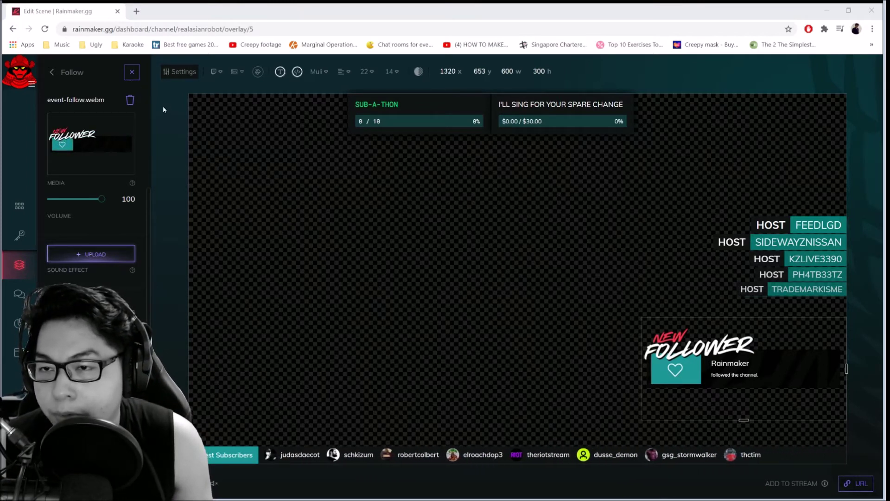
pyautogui.click(95, 255)
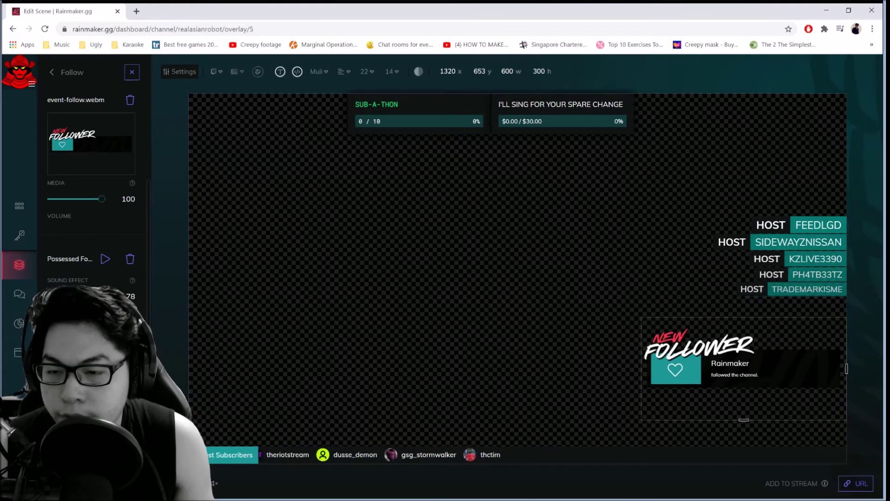
pyautogui.scroll(3, 91, 186)
pyautogui.scroll(-4, 91, 185)
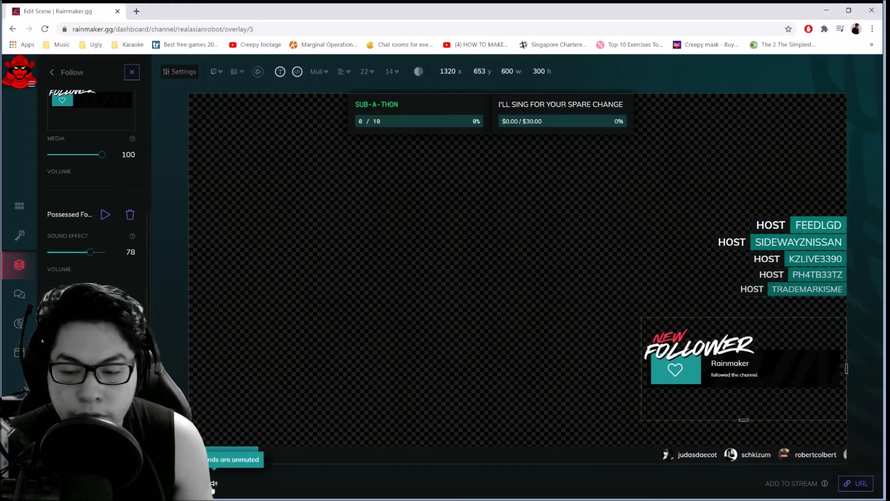
# - Close the alert settings, unmute the overlay sounds and run a test Follow alert
pyautogui.click(131, 72)
pyautogui.click(214, 483)
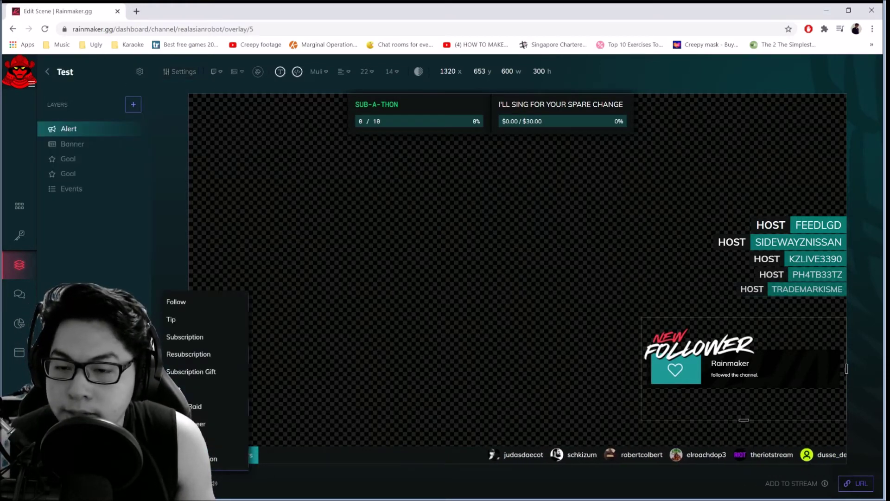
pyautogui.click(209, 302)
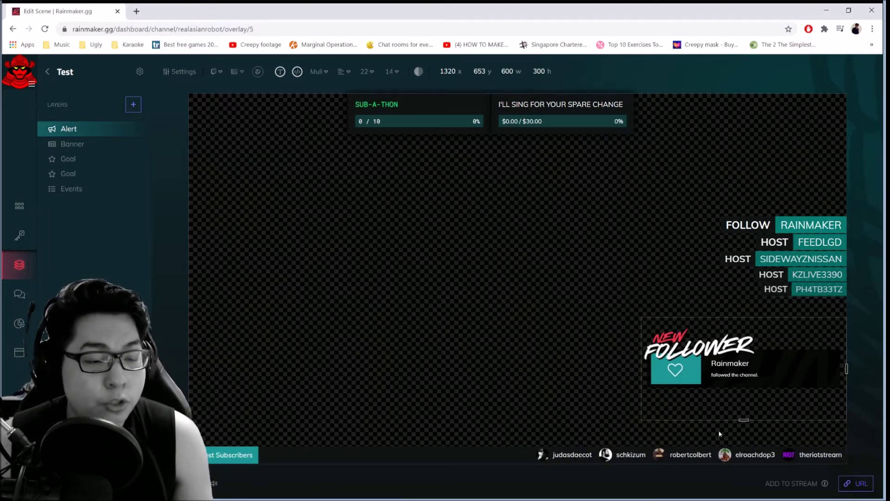
# - Add a Chat layer and place it against the canvas's left edge at about x 0, y 307
pyautogui.click(133, 106)
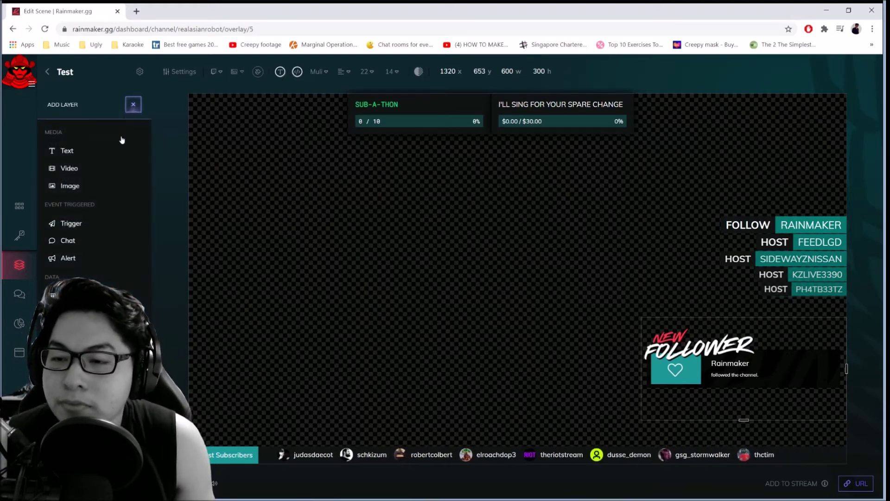
pyautogui.click(93, 245)
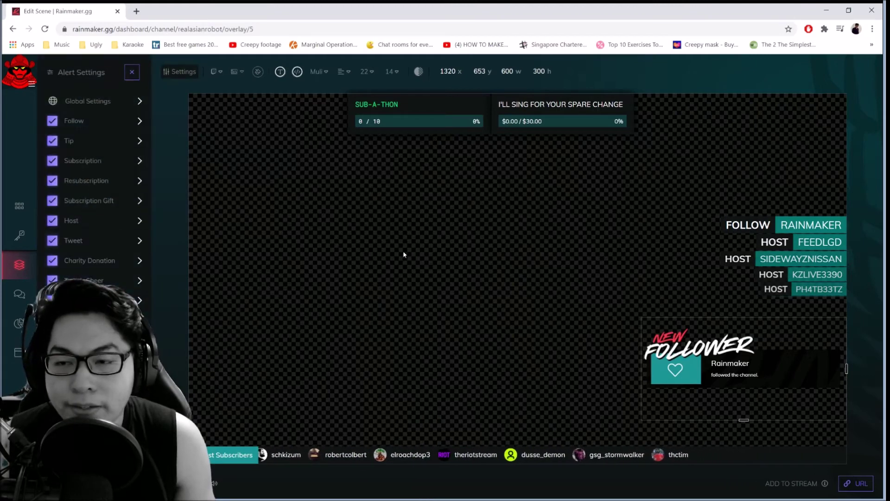
pyautogui.moveTo(524, 270); pyautogui.dragTo(270, 249)
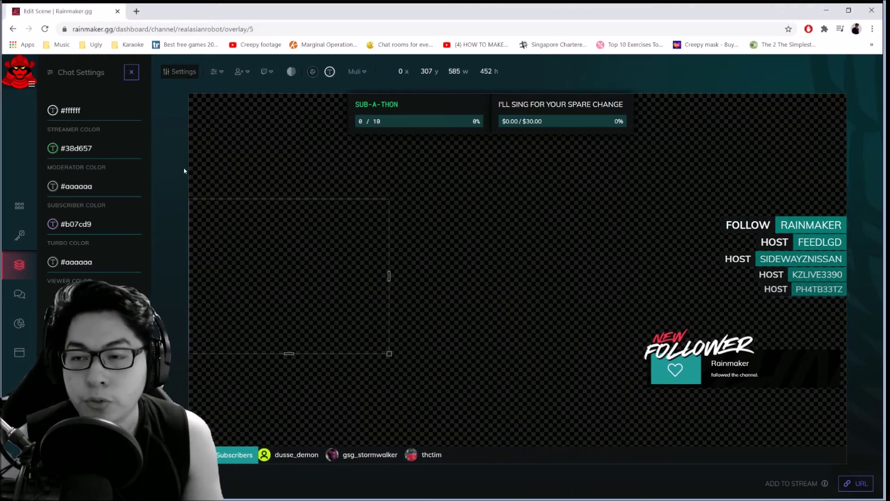
# - Review the Chat layer's font, user blacklist, connected platform, display, transparency, background colour and text colour options
pyautogui.click(364, 73)
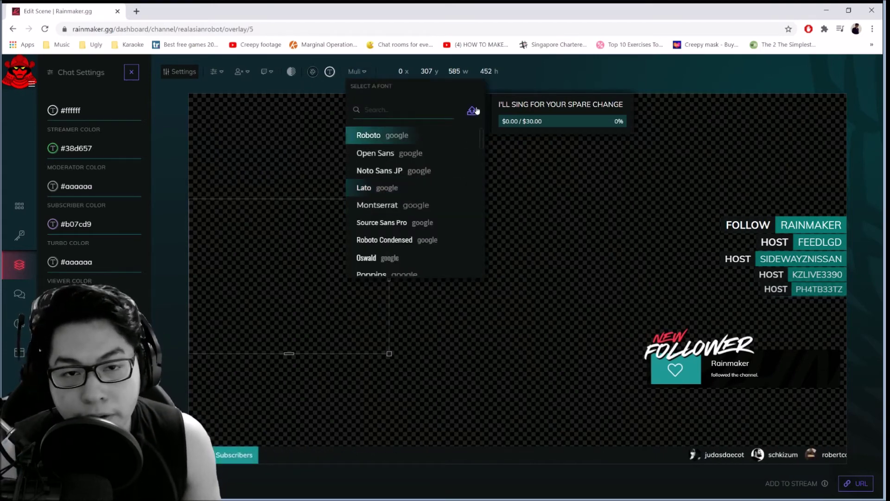
pyautogui.click(534, 133)
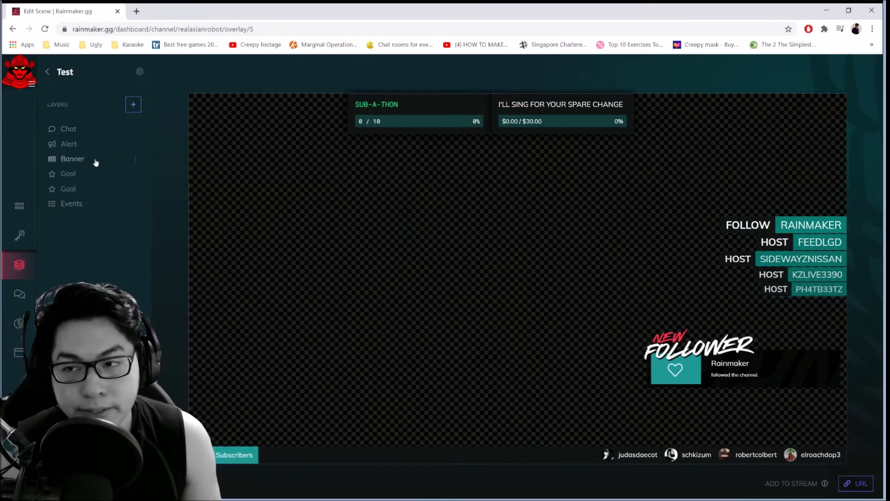
pyautogui.click(74, 131)
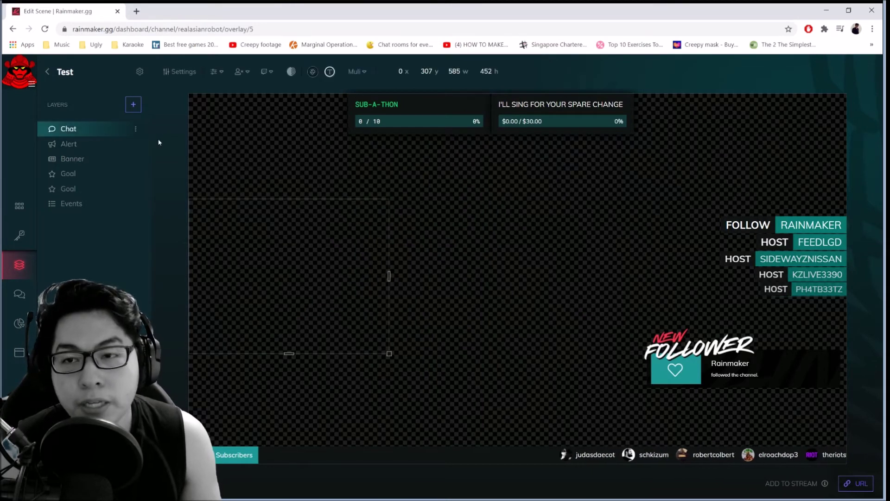
pyautogui.click(241, 72)
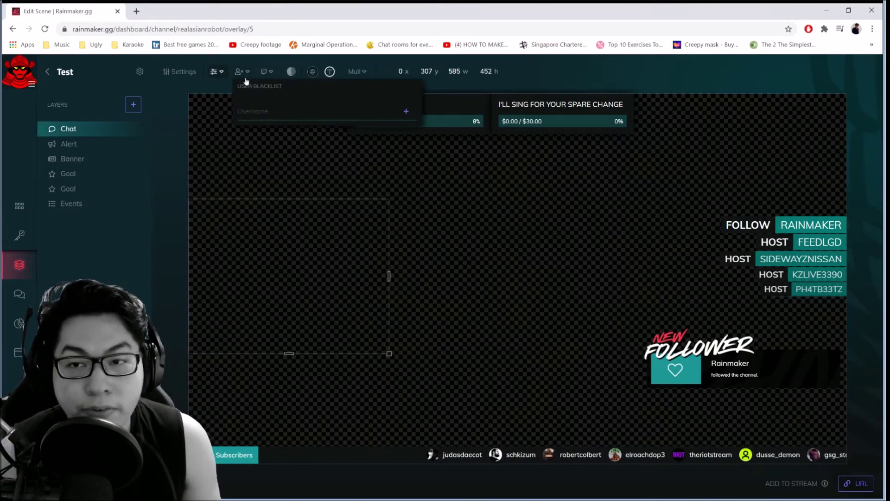
pyautogui.click(325, 111)
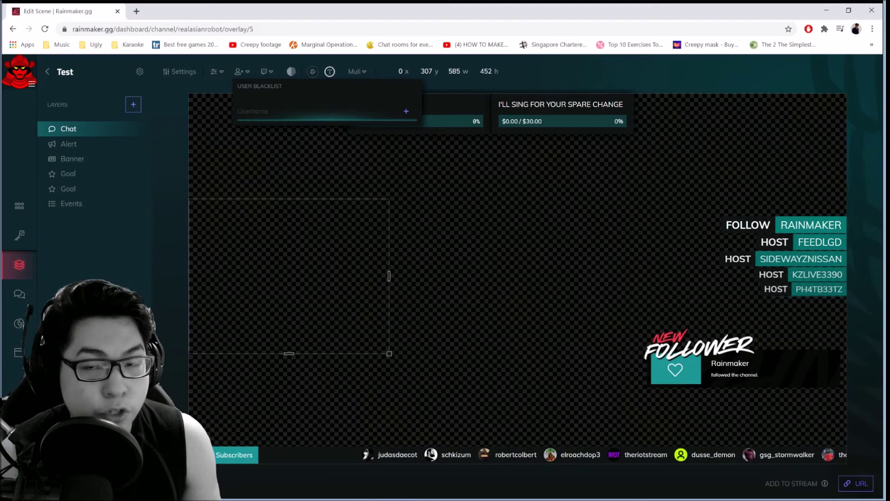
pyautogui.click(267, 71)
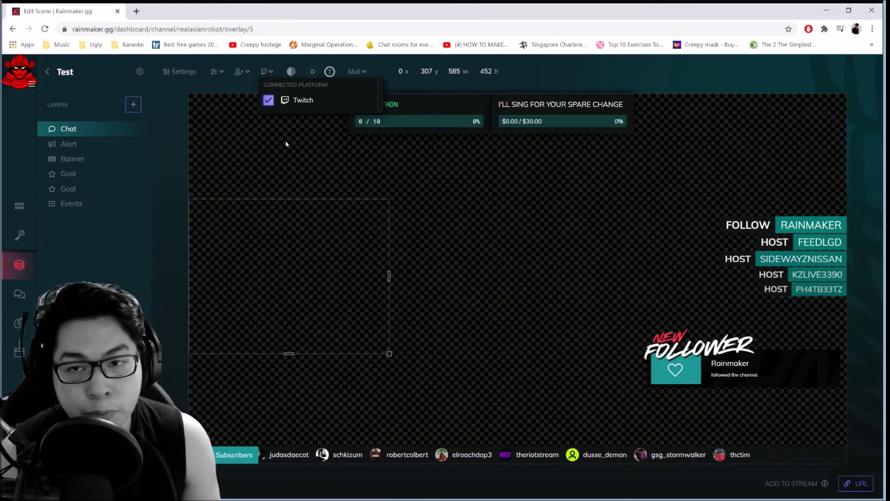
pyautogui.click(220, 77)
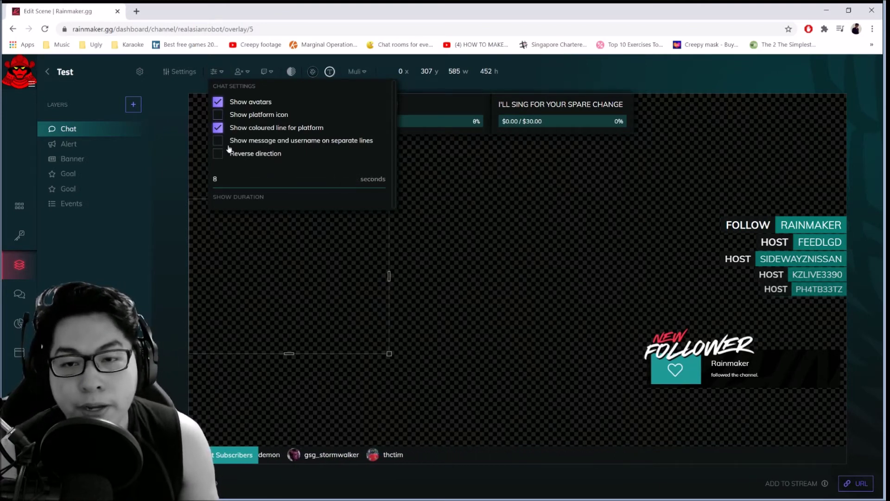
pyautogui.click(295, 75)
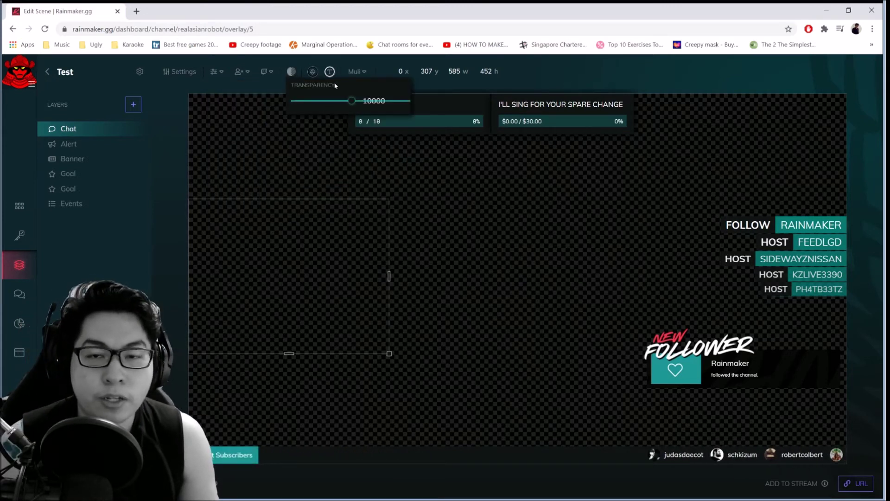
pyautogui.click(312, 72)
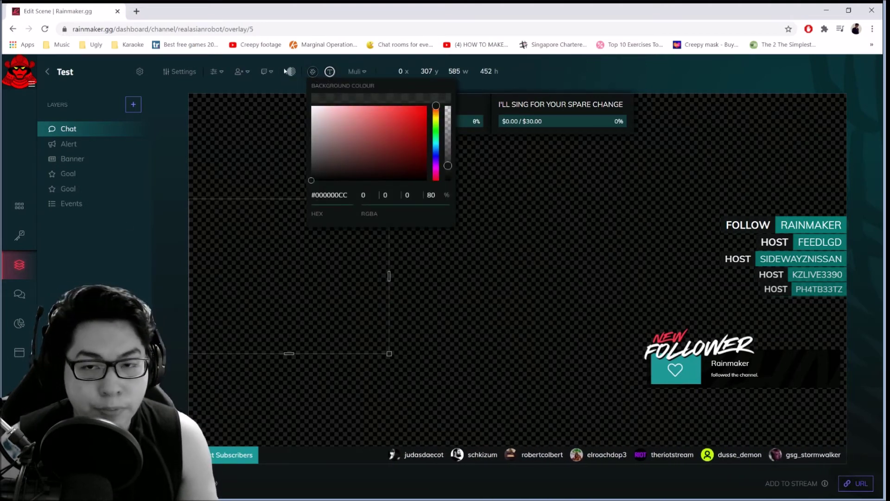
pyautogui.click(331, 73)
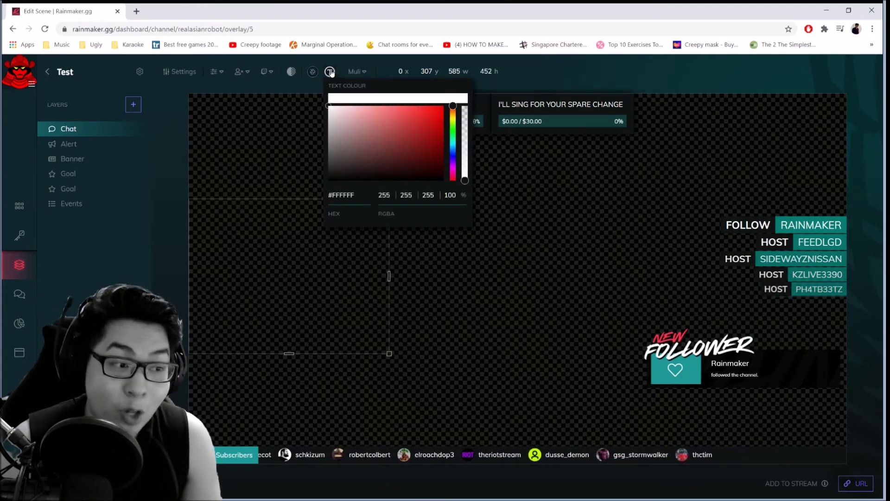
# - Review the chat settings' colours for streamer, moderator, subscriber, turbo and viewer, and close the settings
pyautogui.click(183, 72)
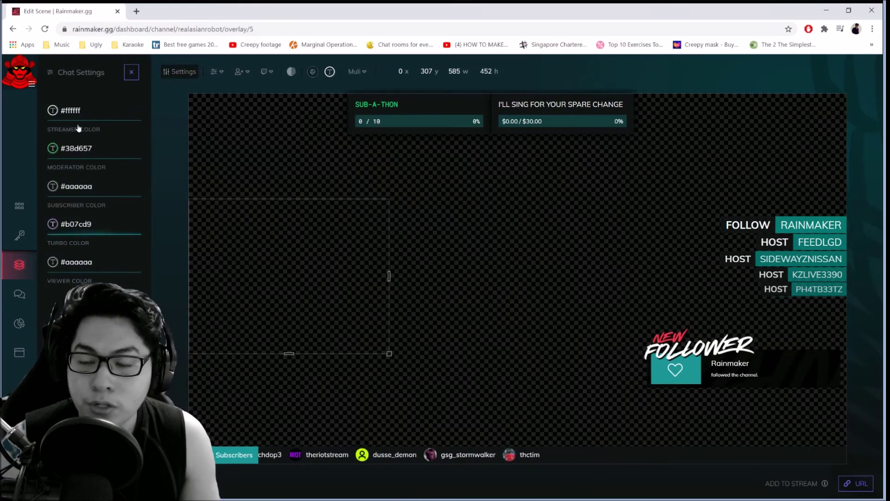
pyautogui.click(79, 223)
pyautogui.moveTo(172, 257); pyautogui.dragTo(171, 246)
pyautogui.click(165, 183)
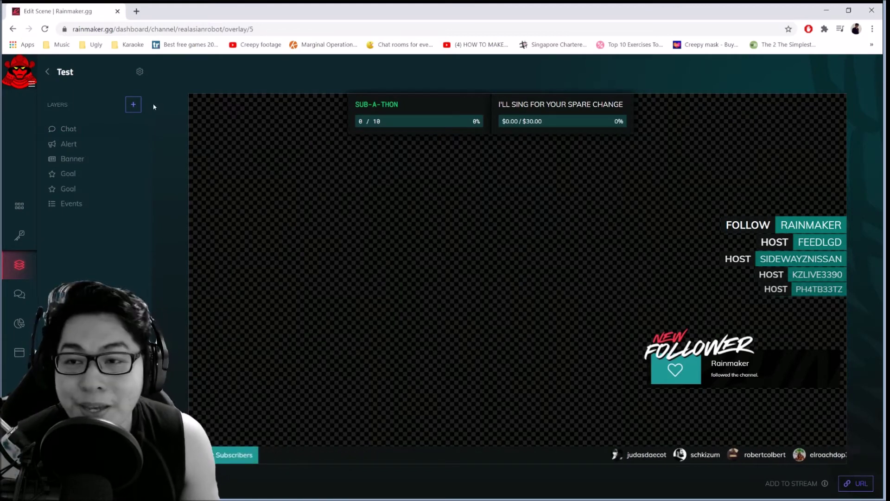
# - Select the Chat layer and move it slightly down to about y 314
pyautogui.click(106, 129)
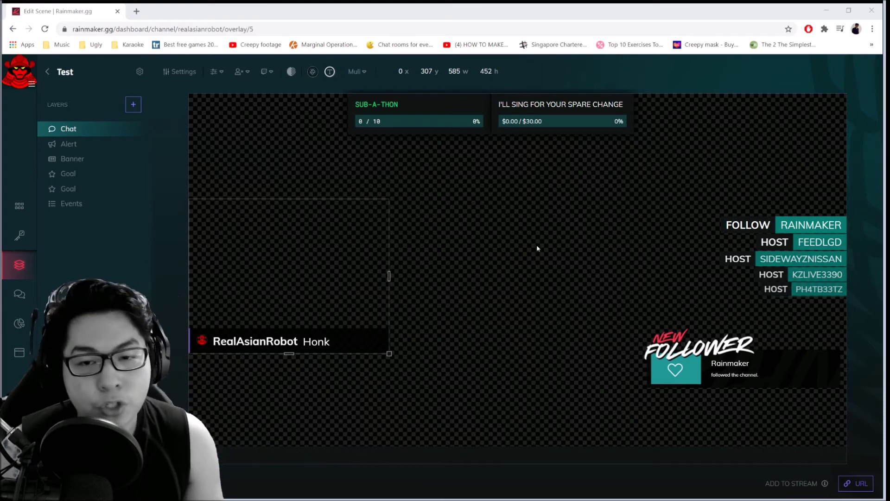
pyautogui.moveTo(338, 232); pyautogui.dragTo(337, 235)
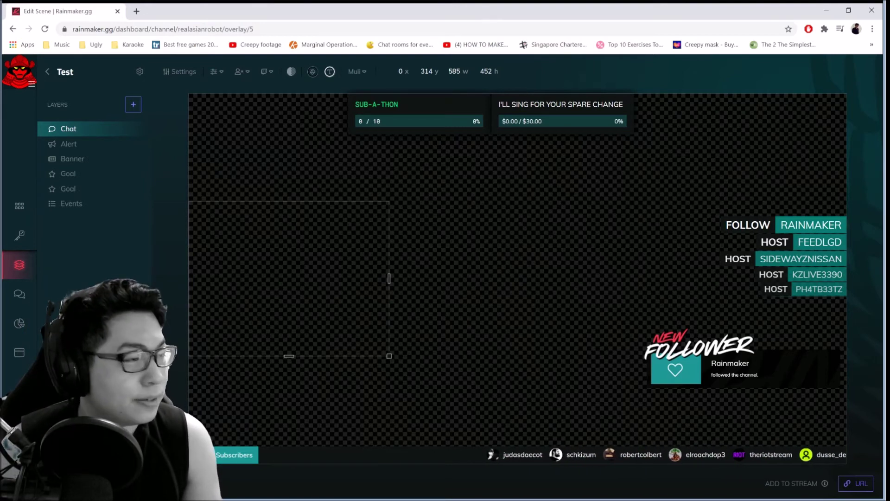
# - Add an Image layer with the uploaded giphy (3).gif and place it near the canvas's upper-left corner at about x 46, y 0
pyautogui.click(135, 105)
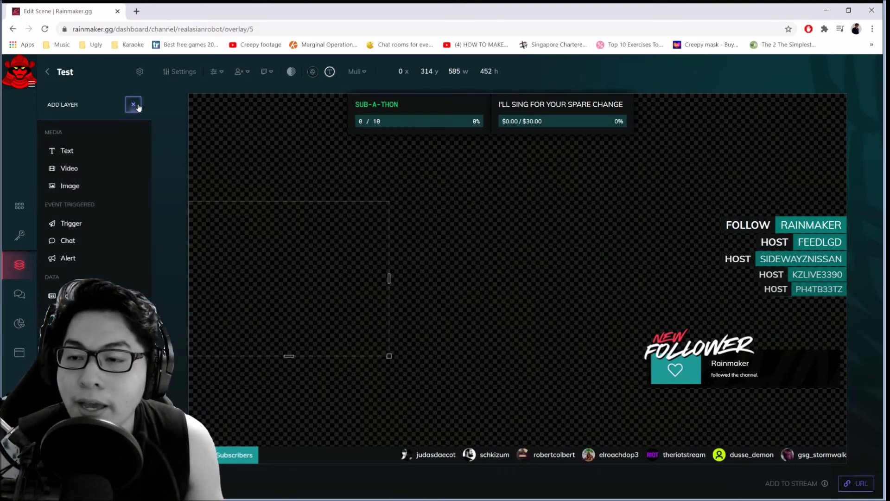
pyautogui.click(87, 186)
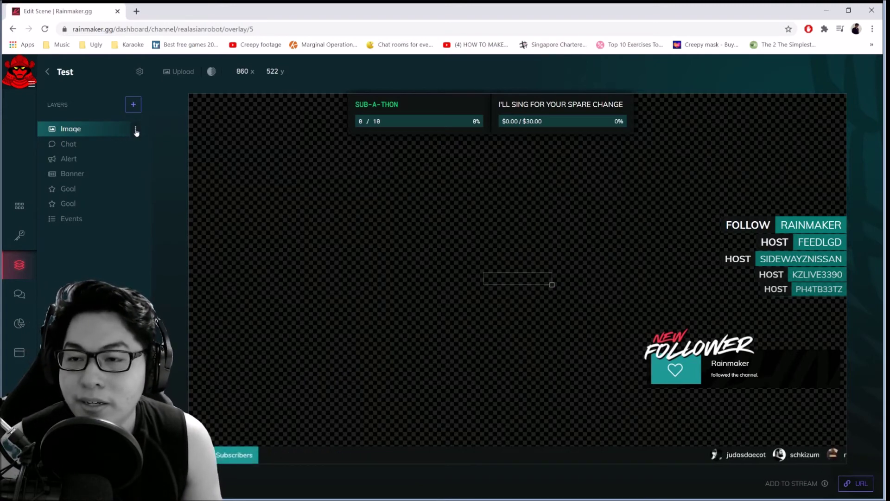
pyautogui.click(136, 130)
pyautogui.click(179, 72)
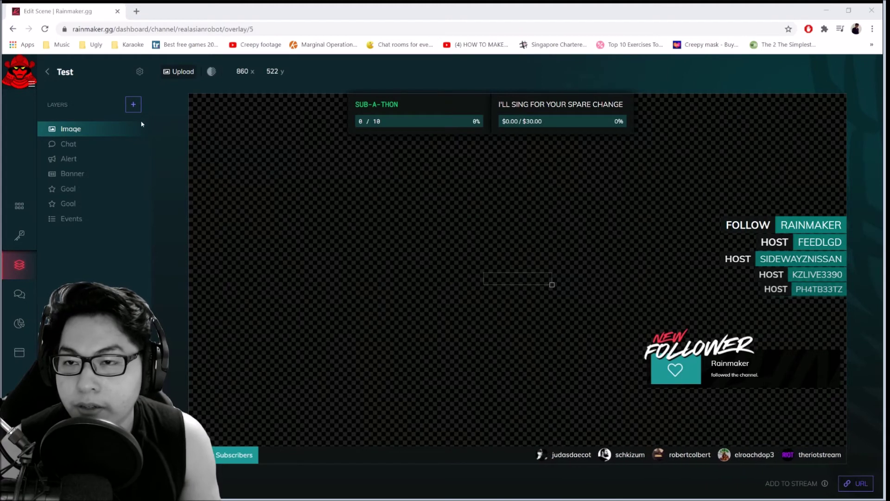
pyautogui.press('Return')
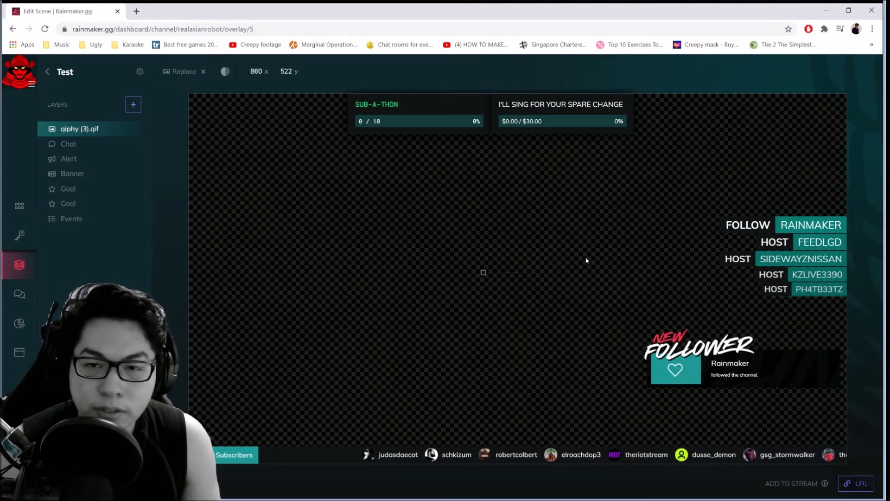
pyautogui.moveTo(564, 321); pyautogui.dragTo(291, 154)
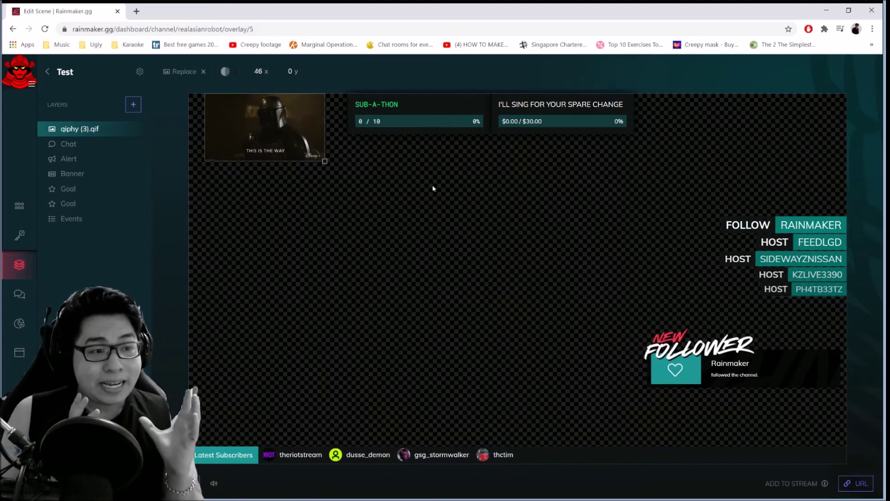
# - Add a Text layer reading "Mesa Bombad Streamer" and place it near the canvas's upper-right corner at about x 1445, y 48
pyautogui.click(133, 105)
pyautogui.click(85, 155)
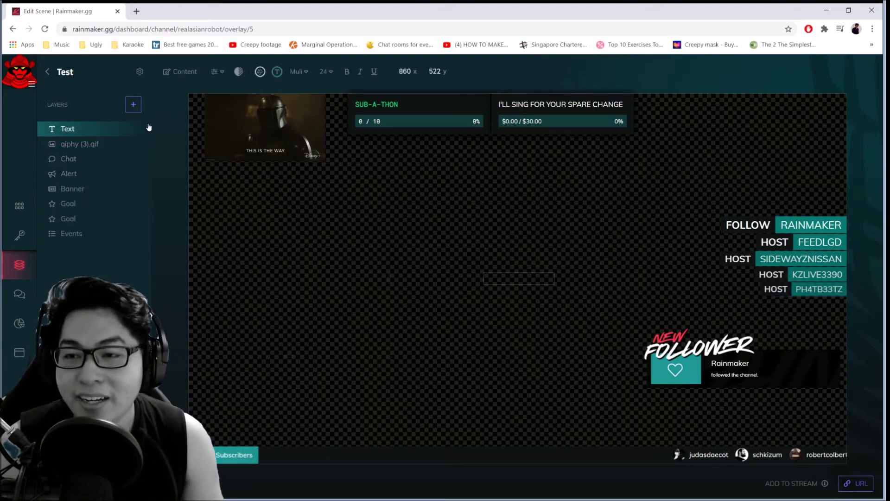
pyautogui.click(136, 130)
pyautogui.click(180, 71)
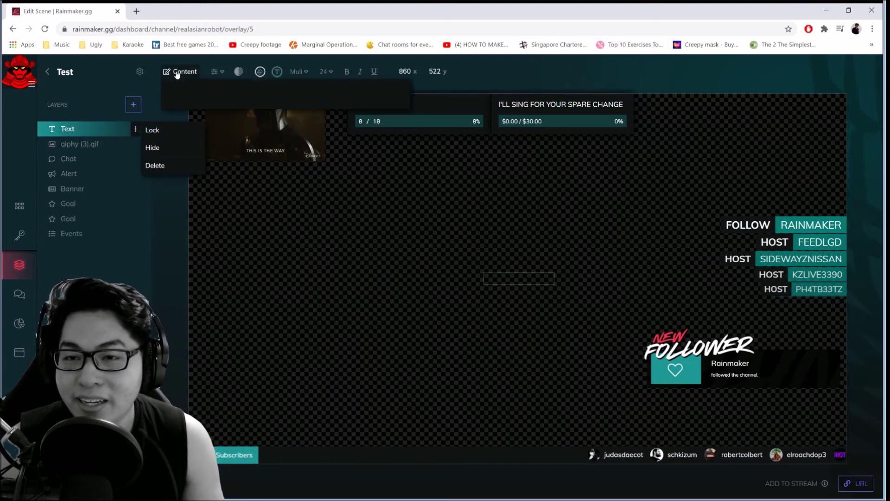
pyautogui.write('Hi')
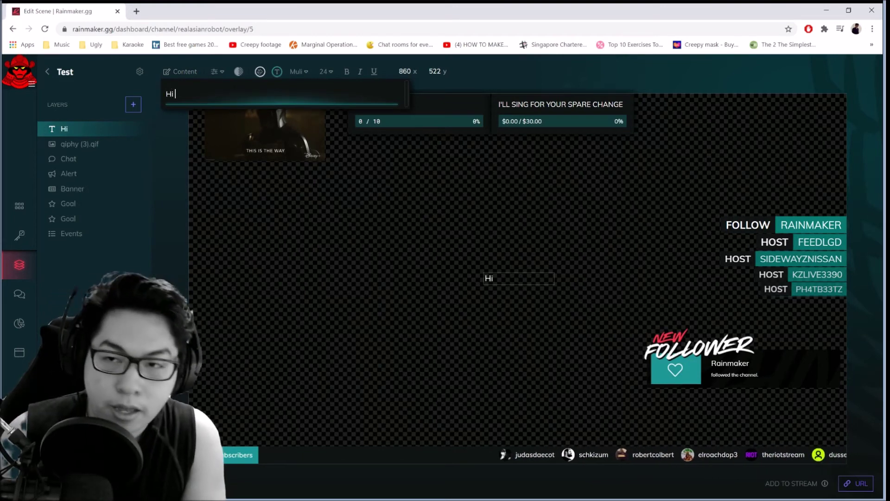
pyautogui.press('BackSpace')
pyautogui.press('BackSpace')
pyautogui.write('Mesa')
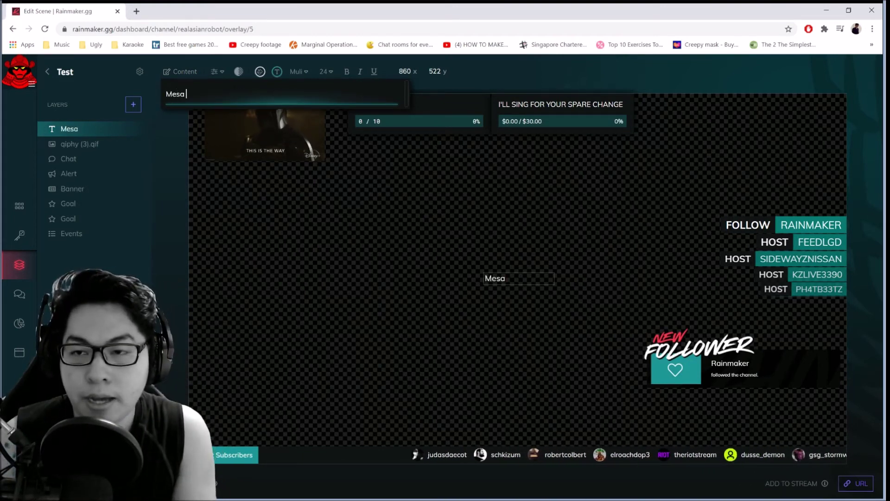
pyautogui.write(' Bombad ')
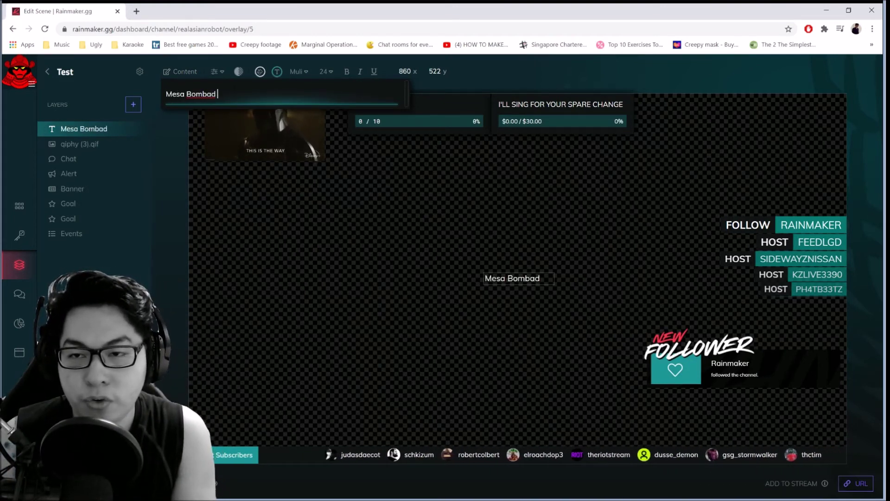
pyautogui.write('Streamer')
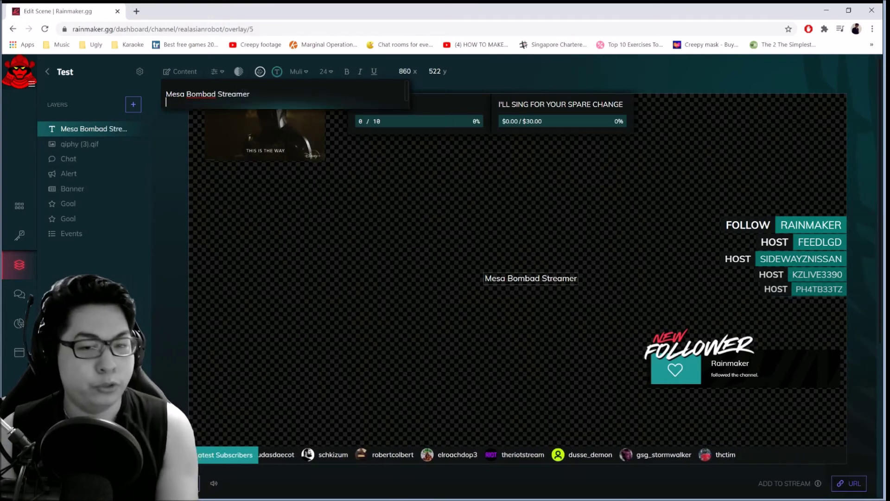
pyautogui.moveTo(531, 278); pyautogui.dragTo(731, 115)
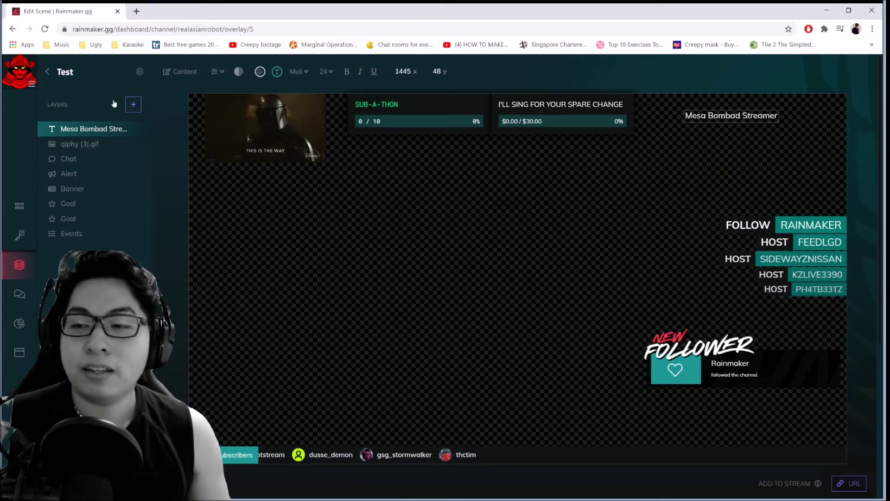
# - Add a Trigger layer with description Tusken, command !tusken, point cost 1, cooldown 40 seconds and image duration 8 seconds
pyautogui.click(137, 110)
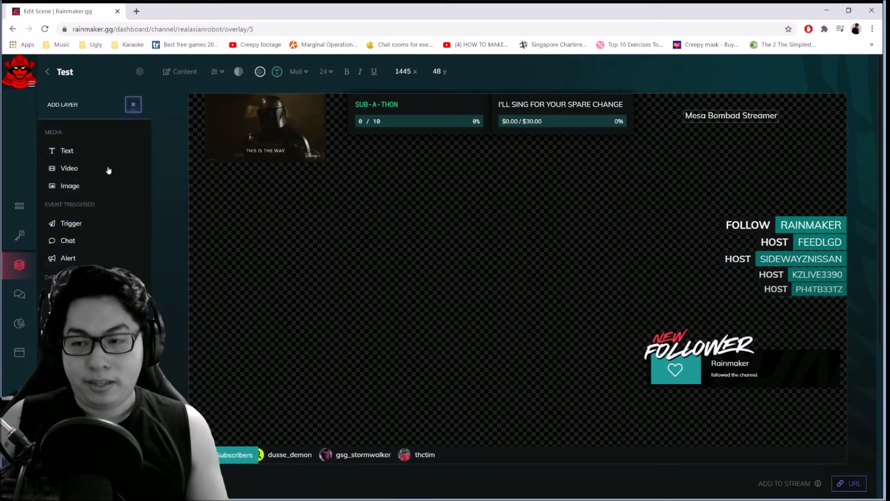
pyautogui.click(78, 225)
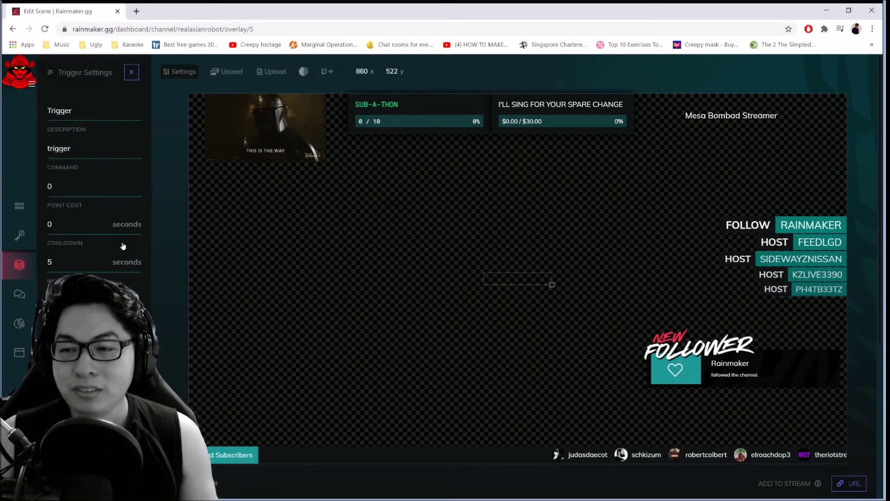
pyautogui.moveTo(74, 111); pyautogui.dragTo(5, 108)
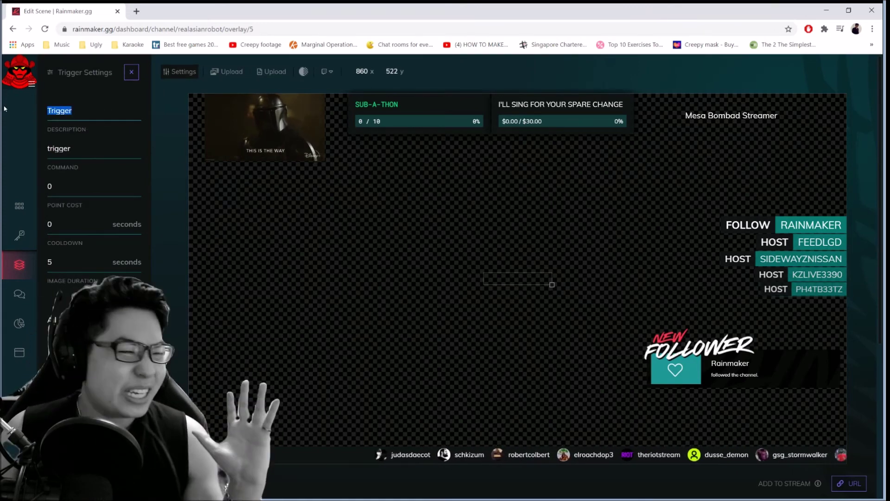
pyautogui.press('BackSpace')
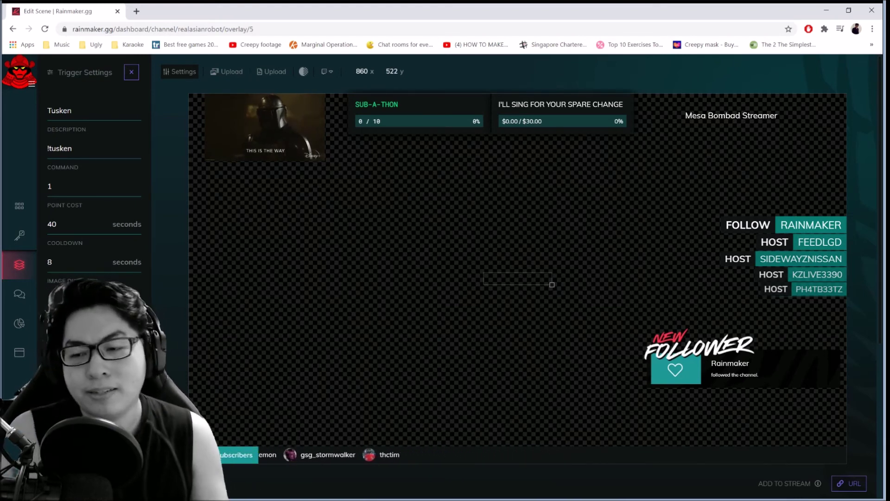
# - Upload the Tusken trigger's media files and place its image near the canvas centre at about x 662, y 324
pyautogui.click(272, 71)
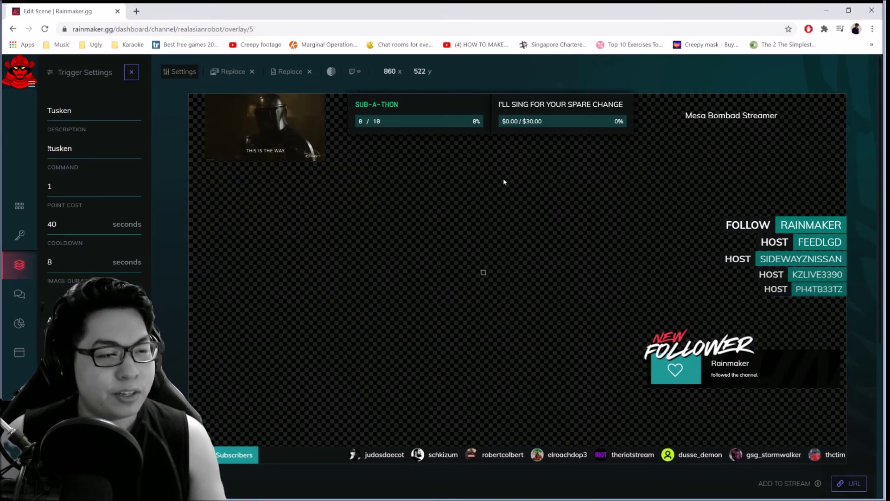
pyautogui.moveTo(578, 315); pyautogui.dragTo(510, 244)
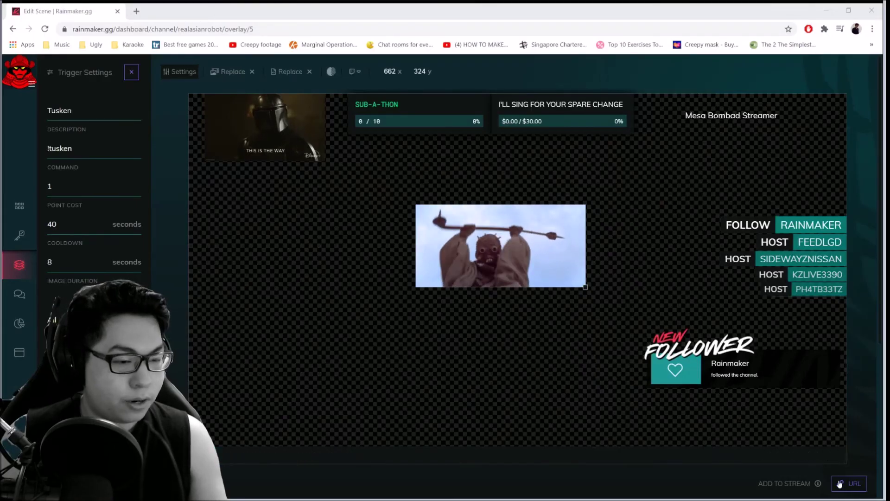
# - Copy the overlay URL to the clipboard for adding it to the stream
pyautogui.click(843, 484)
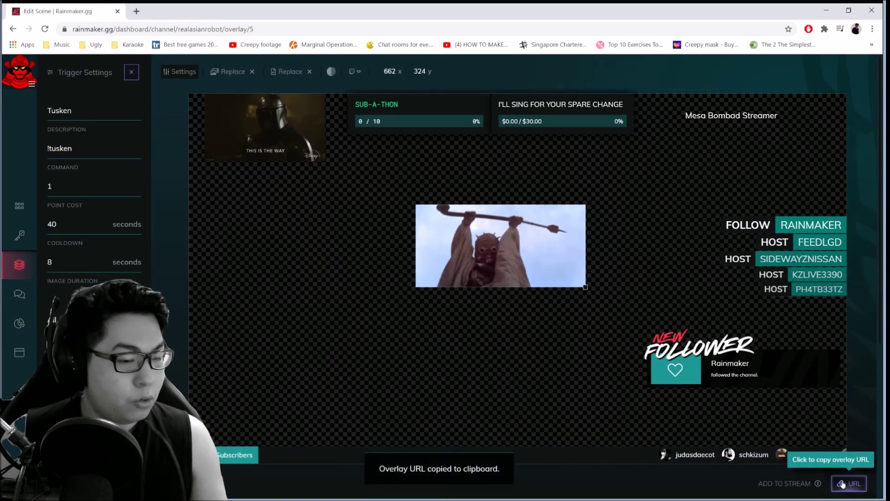
pyautogui.click(843, 484)
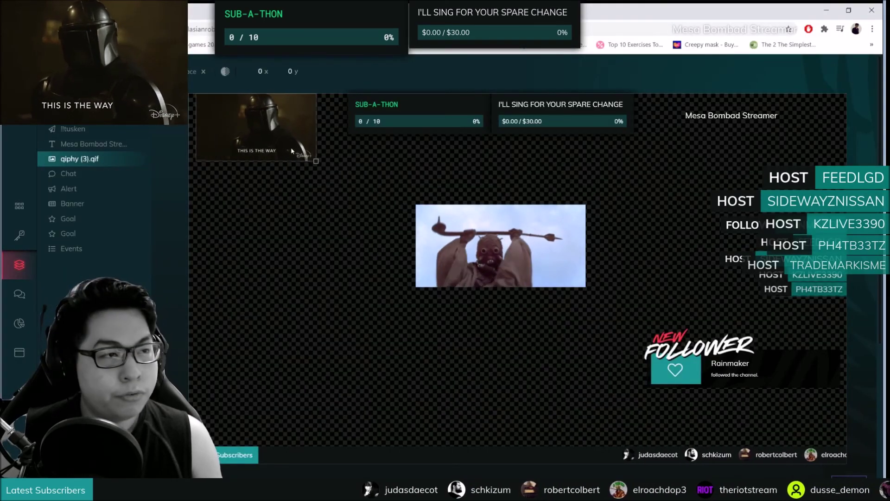
# - Shift the giphy (3).gif image partly past the canvas's left edge and move the Chat layer up to about y 160
pyautogui.moveTo(292, 151); pyautogui.dragTo(263, 151)
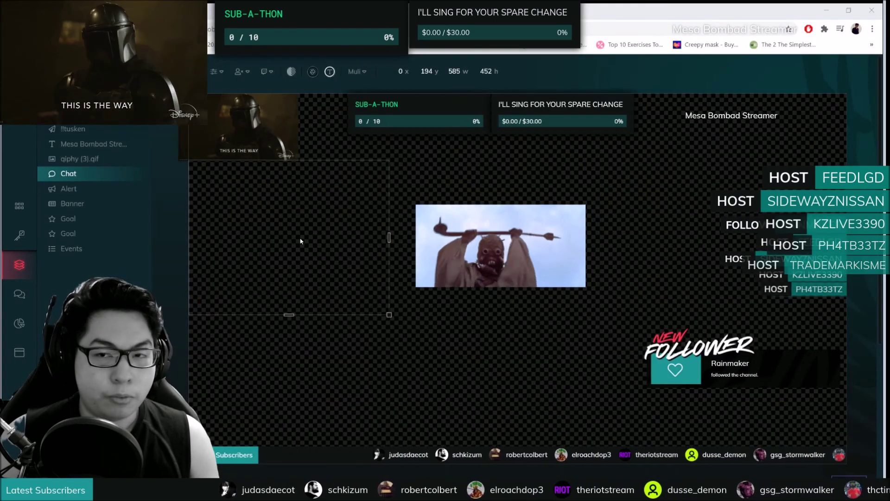
pyautogui.moveTo(299, 233); pyautogui.dragTo(301, 226)
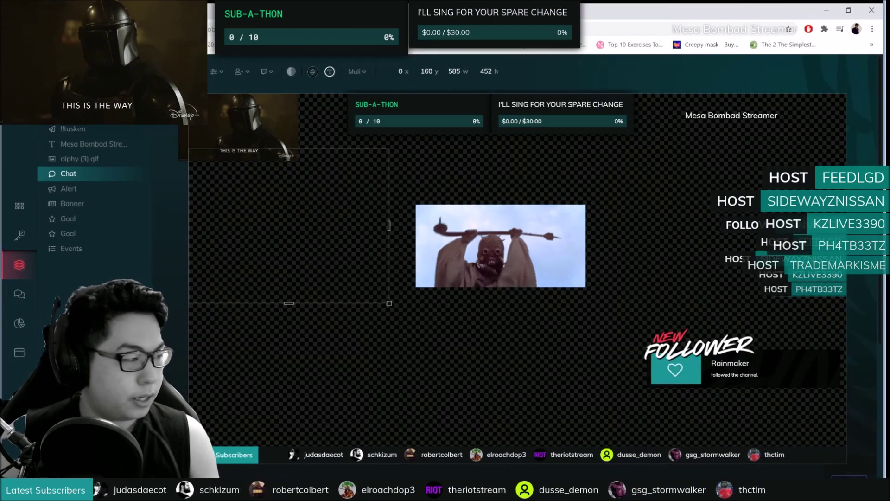